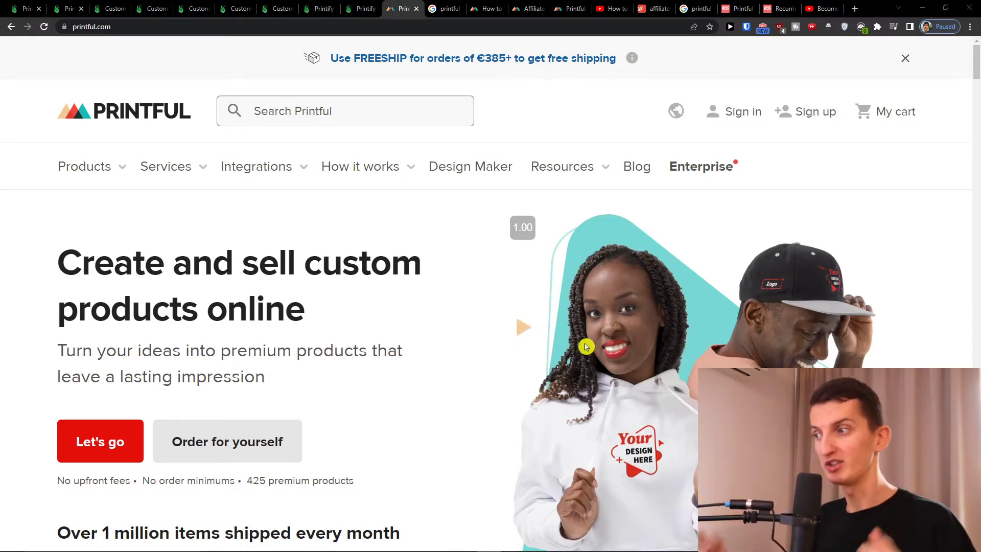
pyautogui.scroll(-10, 586, 346)
pyautogui.scroll(-8, 633, 374)
pyautogui.scroll(-8, 633, 375)
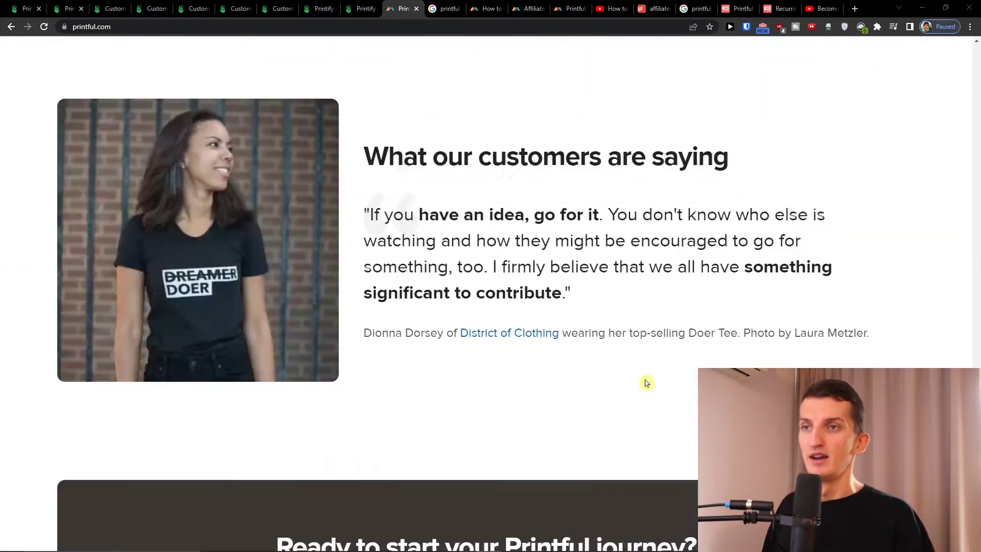
pyautogui.scroll(-8, 634, 372)
pyautogui.scroll(-4, 636, 368)
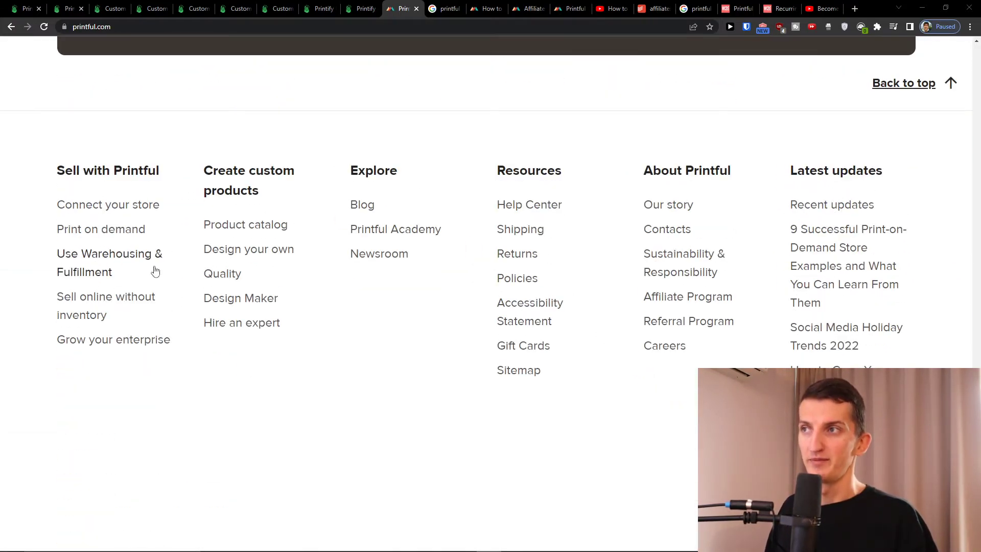
# - Open Printful's Affiliate Program page, then go back to the Google results on affiliate terms
pyautogui.click(698, 296)
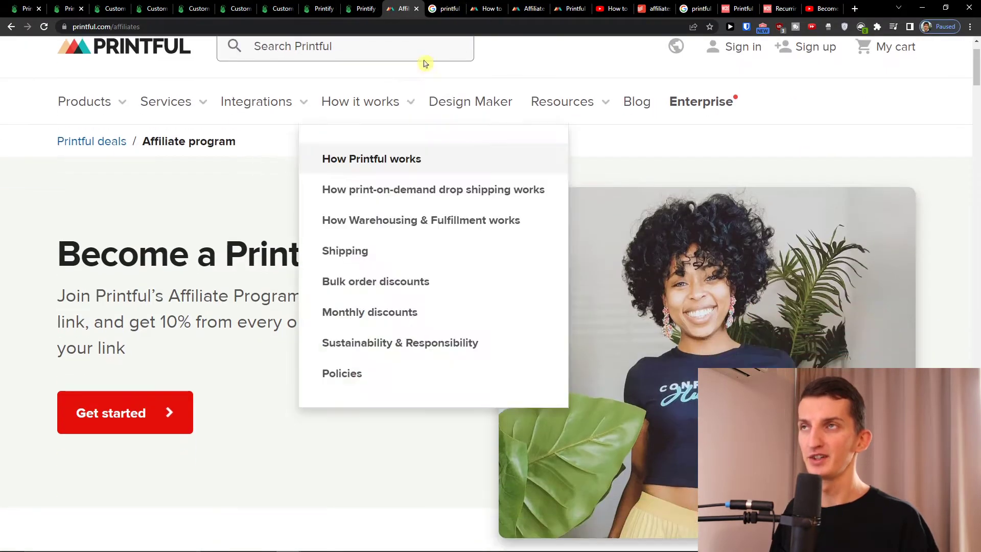
pyautogui.click(444, 8)
pyautogui.click(430, 26)
pyautogui.write('printful')
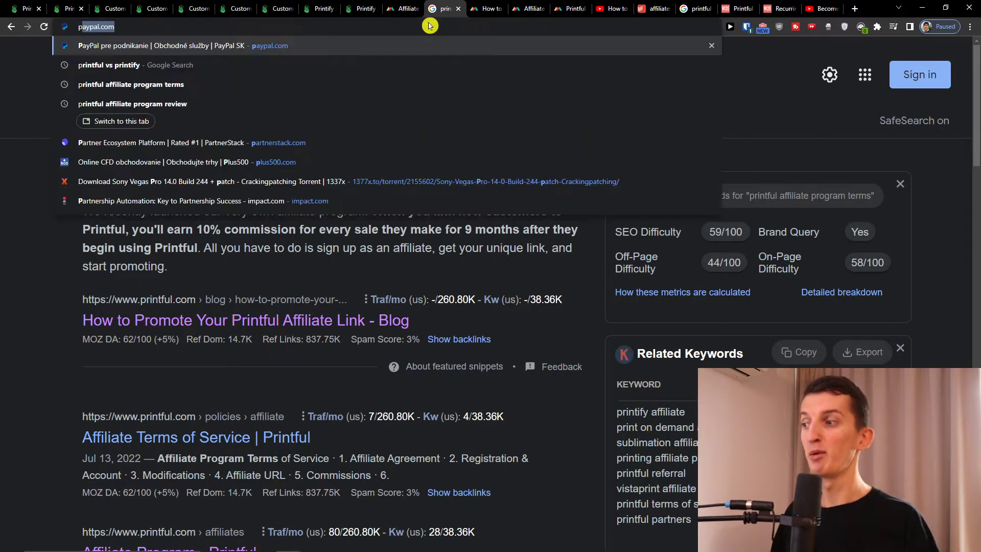
pyautogui.write('google.com/search?q=printful&oq=printful&aqs=chrome.0.0i271j46i67i199i465j69i59l2j69i60l4.2000j0j9&sourceid=chrome&ie=UTF-8')
# - Search 'printful reviews' and view Printful's 4.3-rated Trustpilot page in a new tab
pyautogui.press('Return')
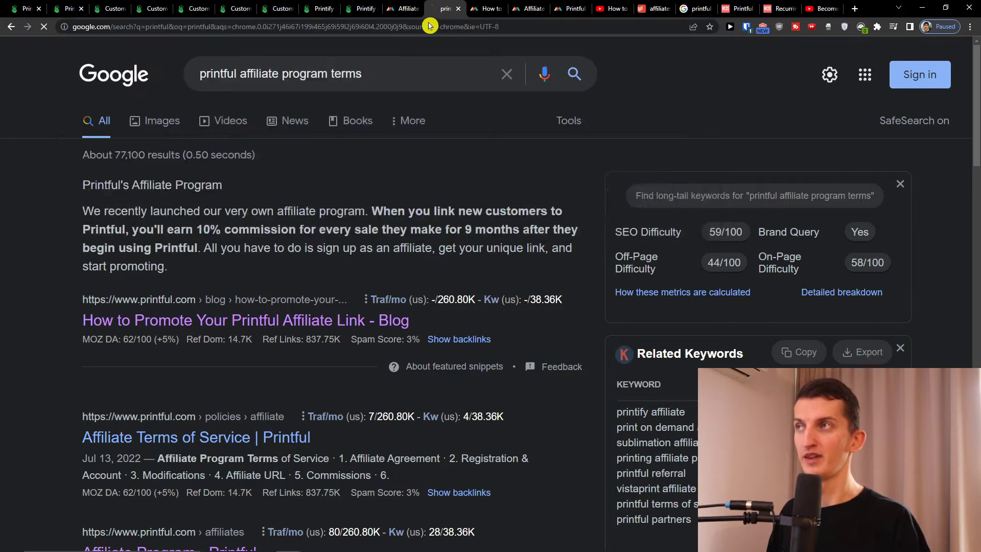
pyautogui.scroll(-1, 612, 221)
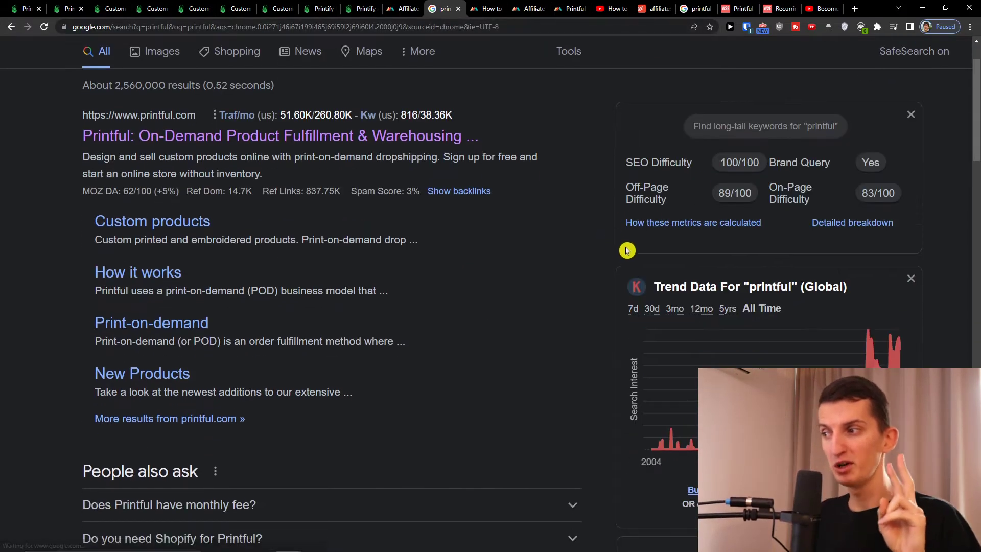
pyautogui.scroll(-1, 610, 221)
pyautogui.scroll(3, 734, 195)
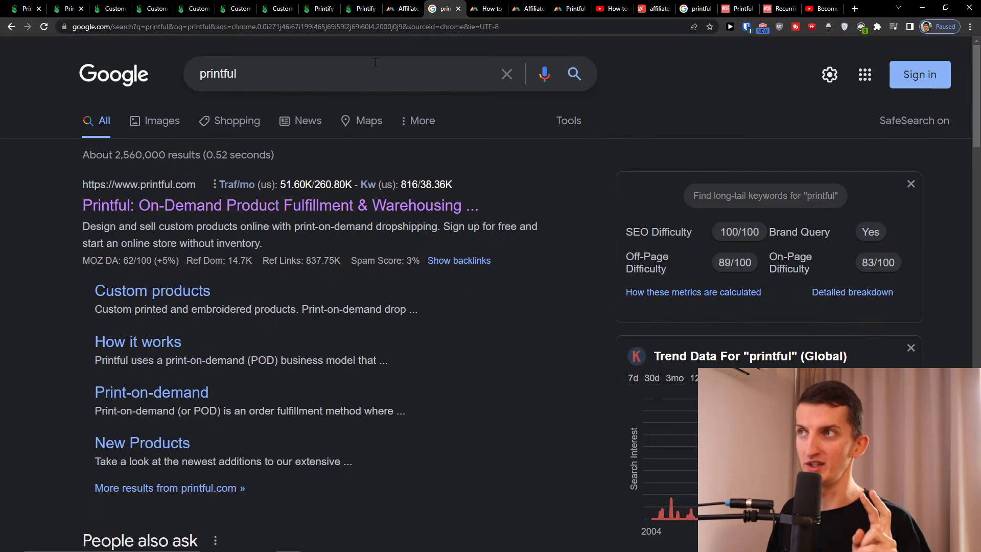
pyautogui.click(357, 73)
pyautogui.hotkey('ctrl', 'a')
pyautogui.write('pr')
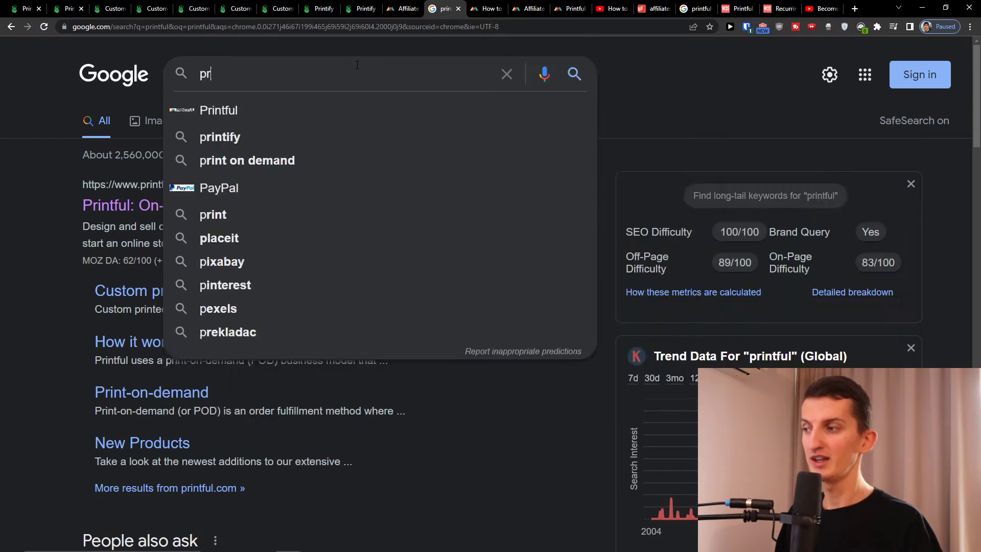
pyautogui.write('intful reviews')
pyautogui.press('Return')
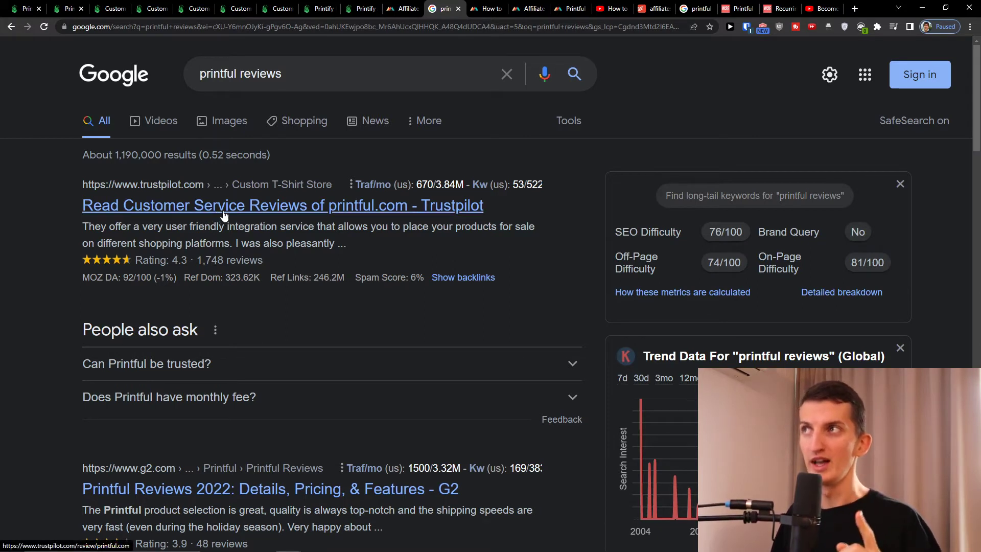
pyautogui.scroll(-2, 229, 217)
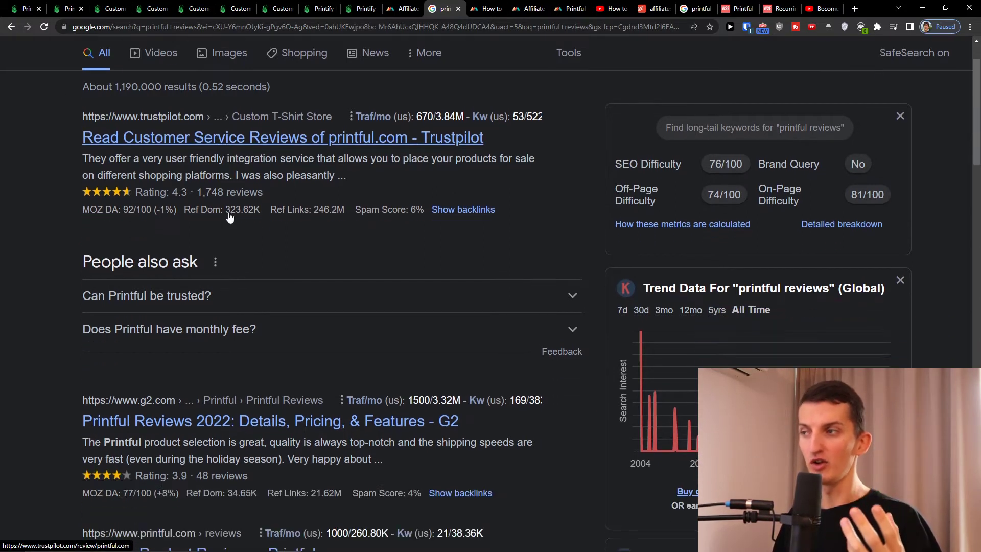
pyautogui.scroll(2, 228, 217)
pyautogui.middleClick(229, 207)
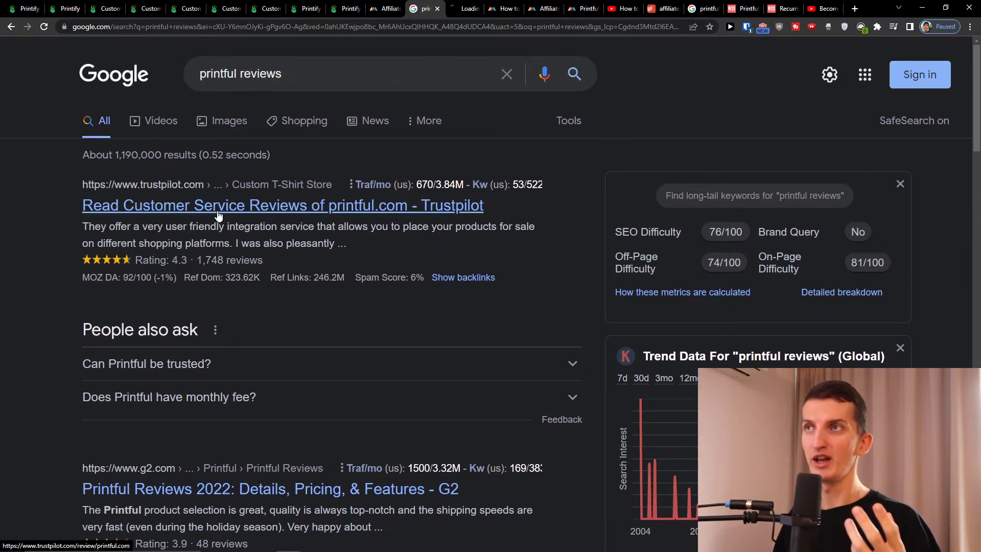
pyautogui.click(460, 8)
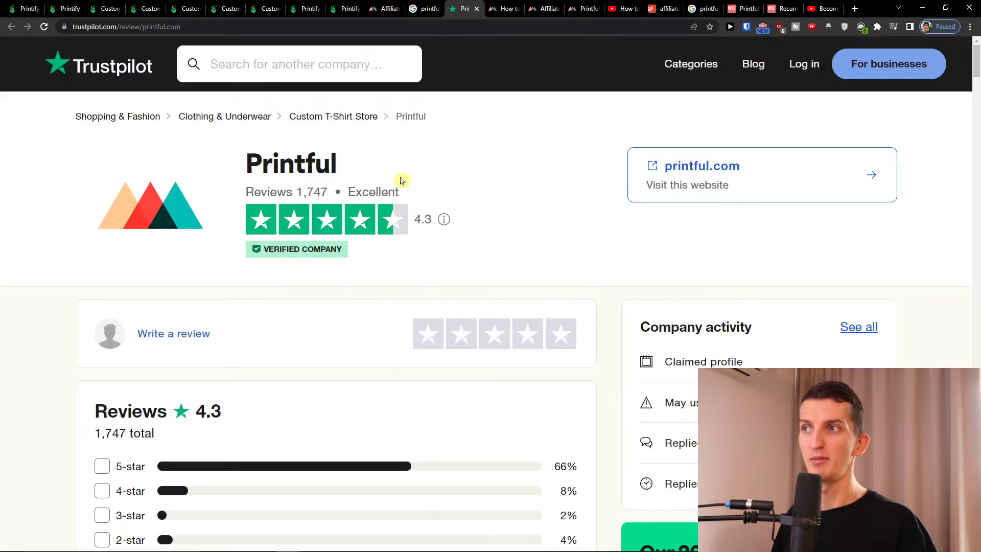
pyautogui.scroll(-4, 395, 181)
pyautogui.scroll(4, 395, 182)
pyautogui.scroll(-8, 426, 229)
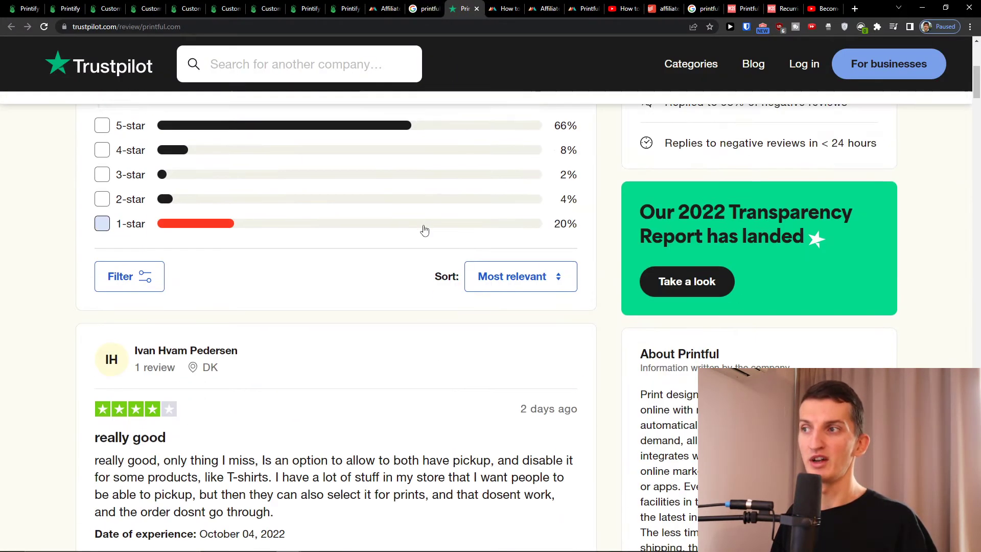
pyautogui.scroll(-5, 425, 229)
pyautogui.scroll(-4, 424, 230)
pyautogui.scroll(-4, 425, 230)
pyautogui.scroll(-5, 425, 229)
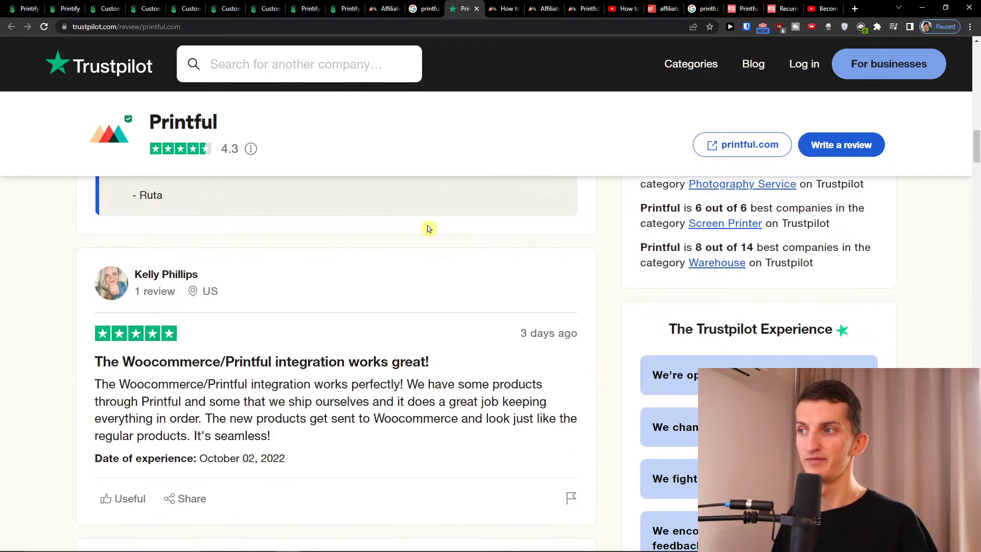
pyautogui.scroll(5, 429, 229)
pyautogui.scroll(5, 428, 229)
# - Search Google for 'printify reviews', then return to the Become a Printful Affiliate page
pyautogui.click(422, 8)
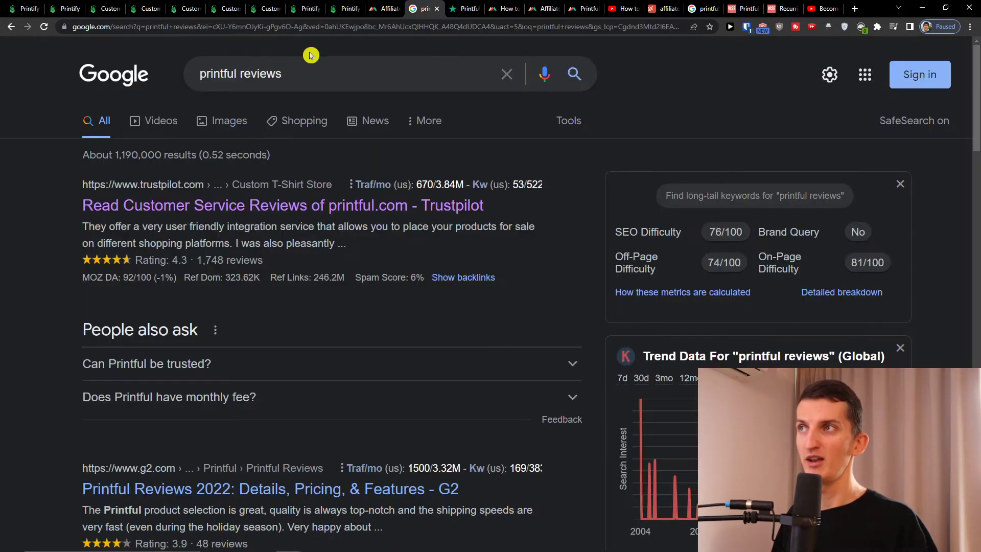
pyautogui.doubleClick(261, 73)
pyautogui.hotkey('ctrl', 'a')
pyautogui.write('p')
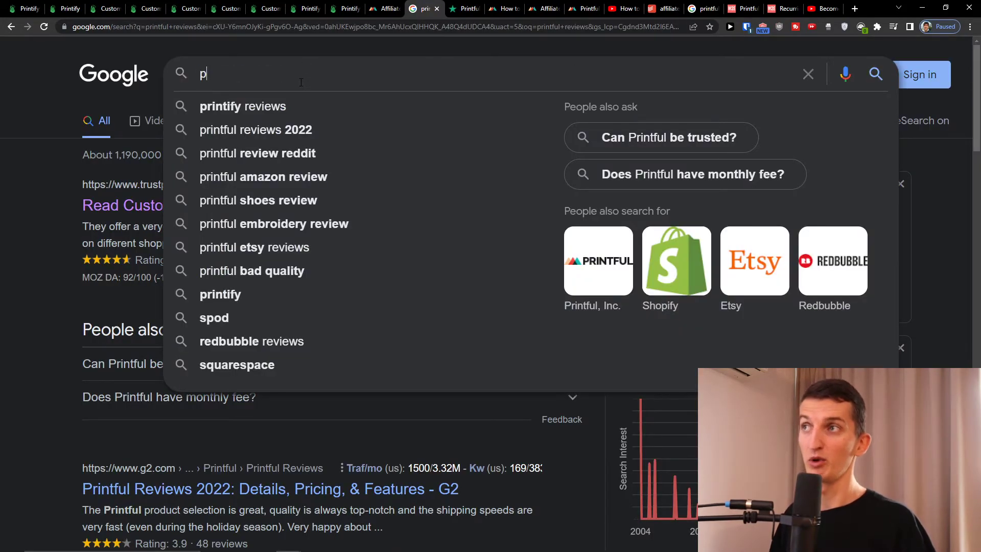
pyautogui.write('rintify re')
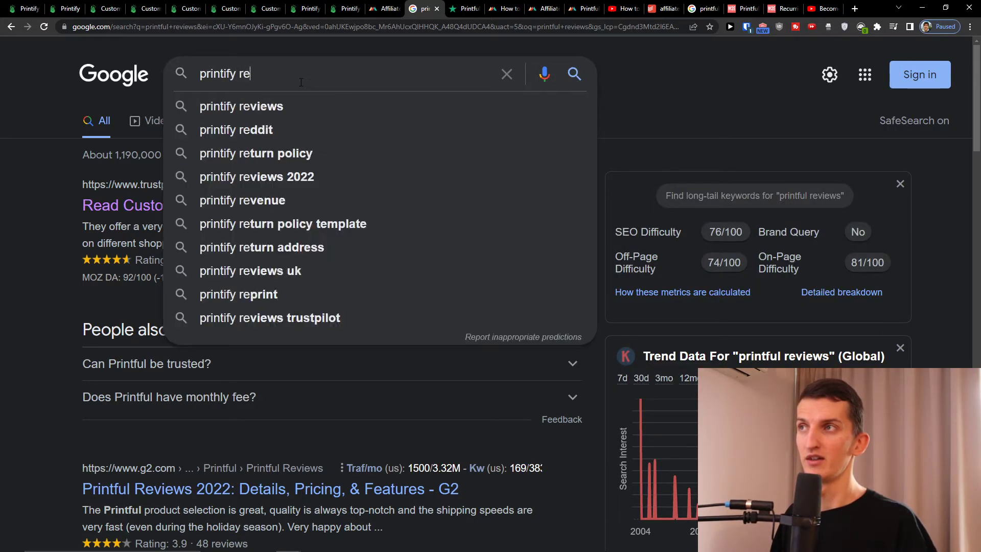
pyautogui.write('views')
pyautogui.press('Return')
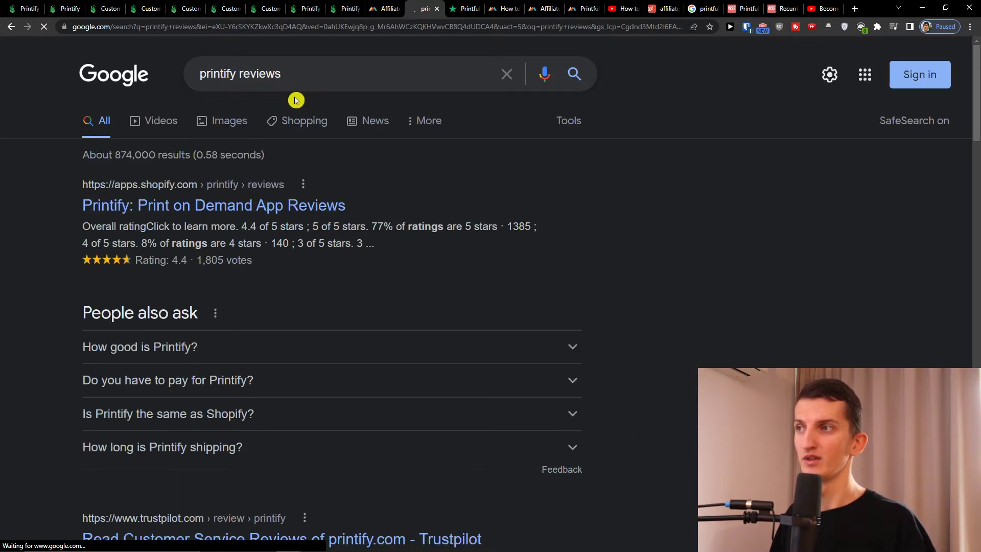
pyautogui.click(401, 8)
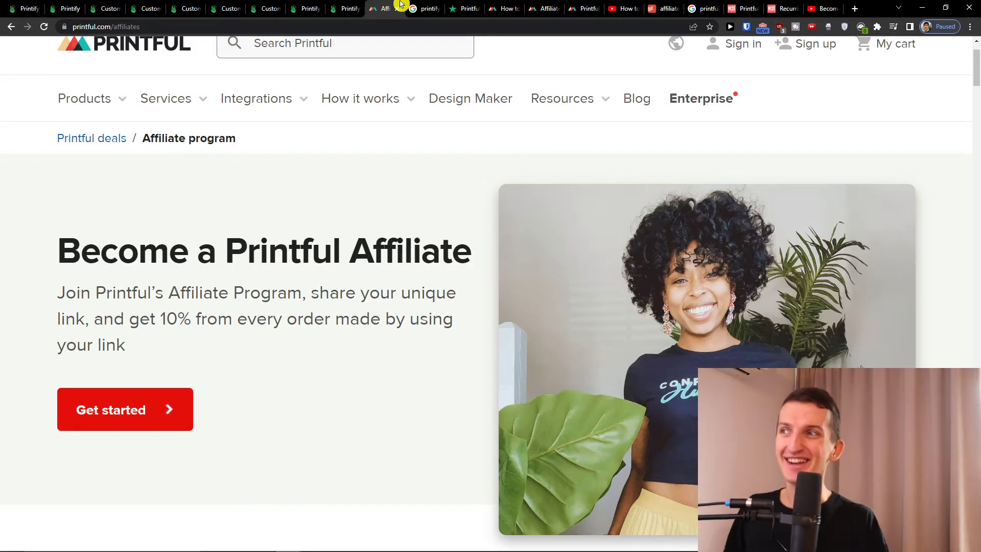
pyautogui.scroll(-3, 364, 246)
pyautogui.scroll(3, 366, 245)
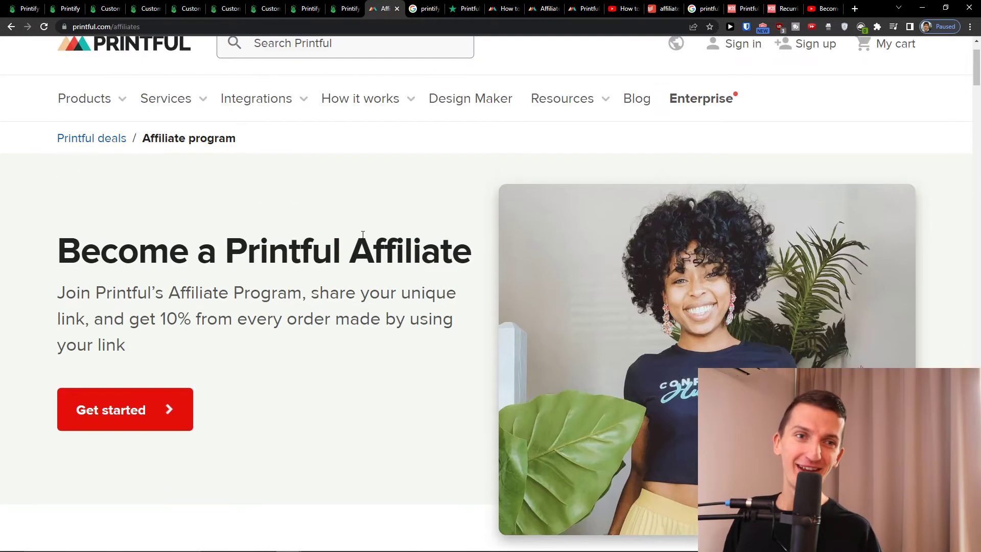
pyautogui.scroll(-1, 365, 230)
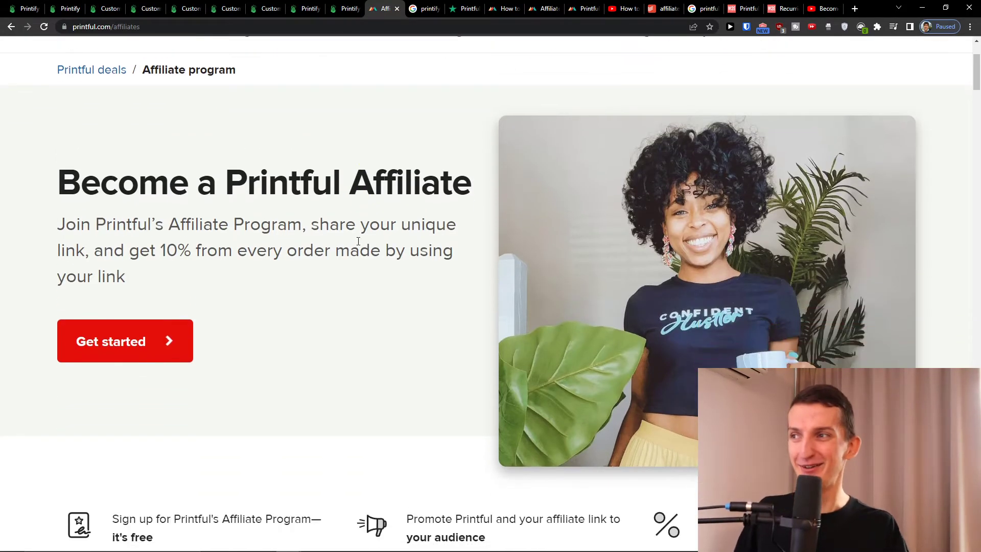
pyautogui.scroll(1, 349, 245)
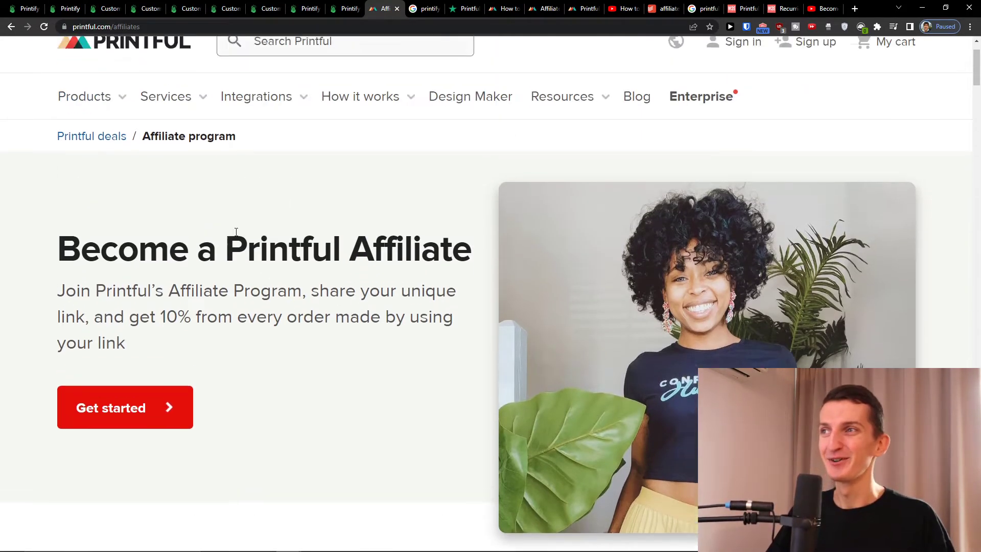
# - Set the calculator to 27 new customers and bring up the affiliate-link promotion article
pyautogui.moveTo(170, 249); pyautogui.dragTo(345, 318)
pyautogui.click(345, 318)
pyautogui.scroll(-3, 353, 322)
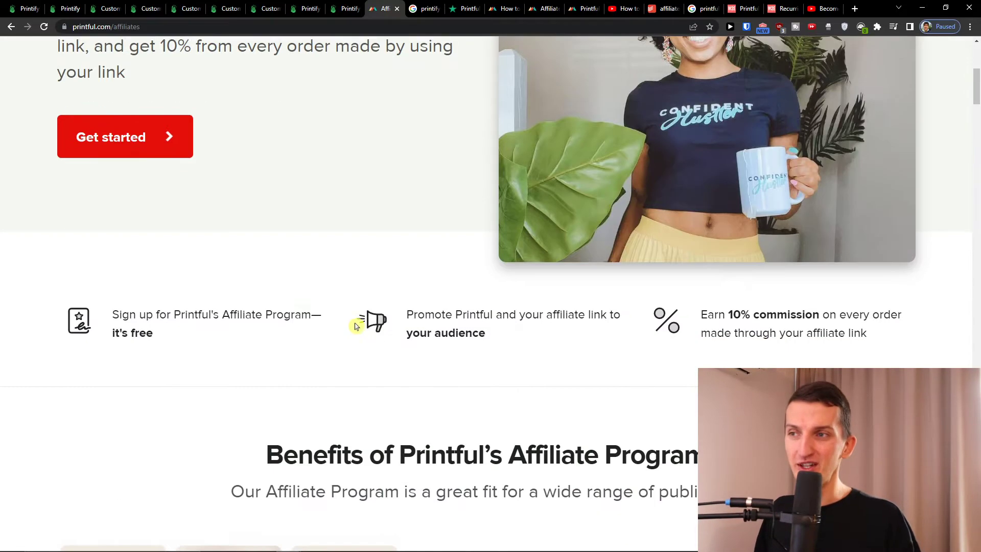
pyautogui.scroll(-3, 357, 326)
pyautogui.scroll(-3, 357, 322)
pyautogui.scroll(-3, 356, 322)
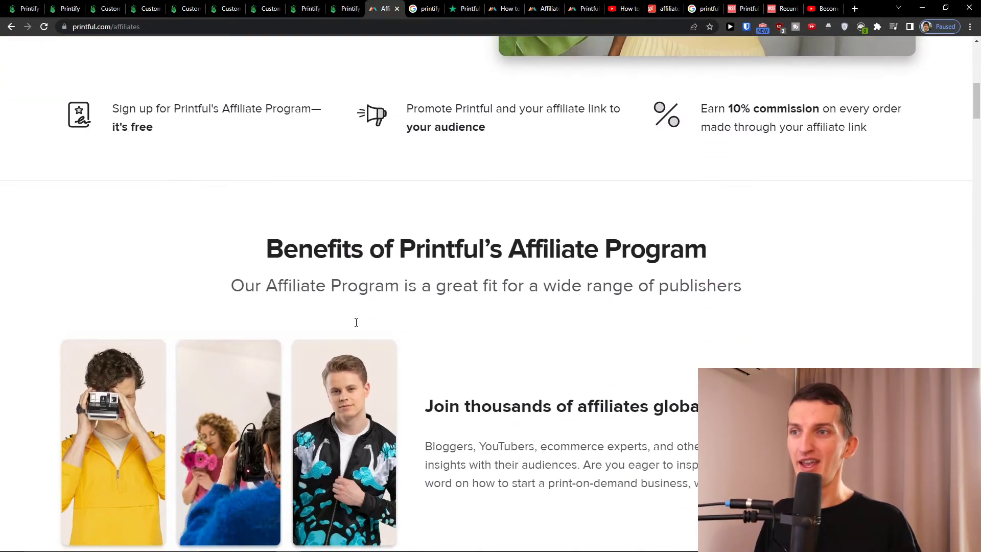
pyautogui.scroll(-4, 460, 326)
pyautogui.scroll(-3, 564, 332)
pyautogui.scroll(-5, 565, 333)
pyautogui.scroll(-3, 564, 331)
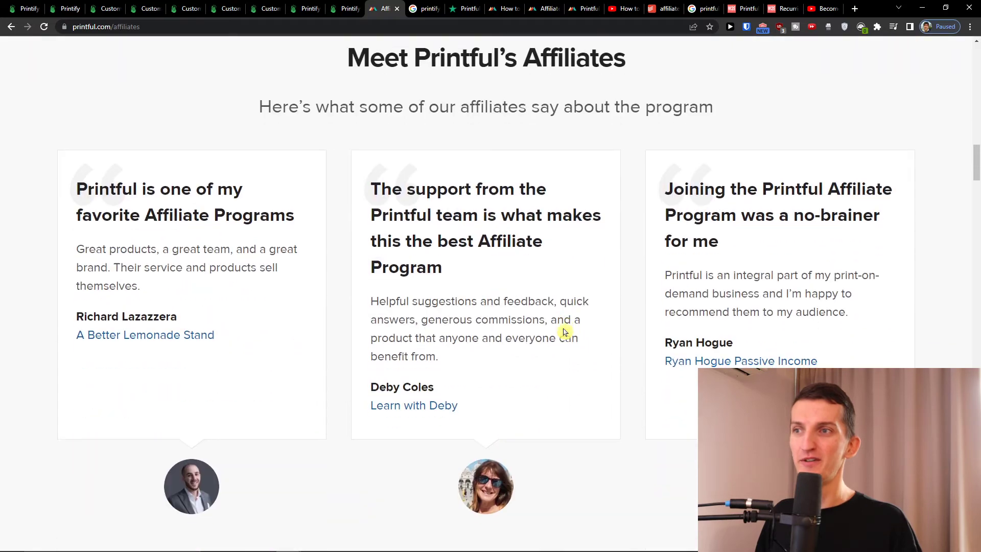
pyautogui.scroll(-3, 564, 333)
pyautogui.scroll(-2, 564, 332)
pyautogui.scroll(-3, 564, 327)
pyautogui.scroll(-2, 565, 327)
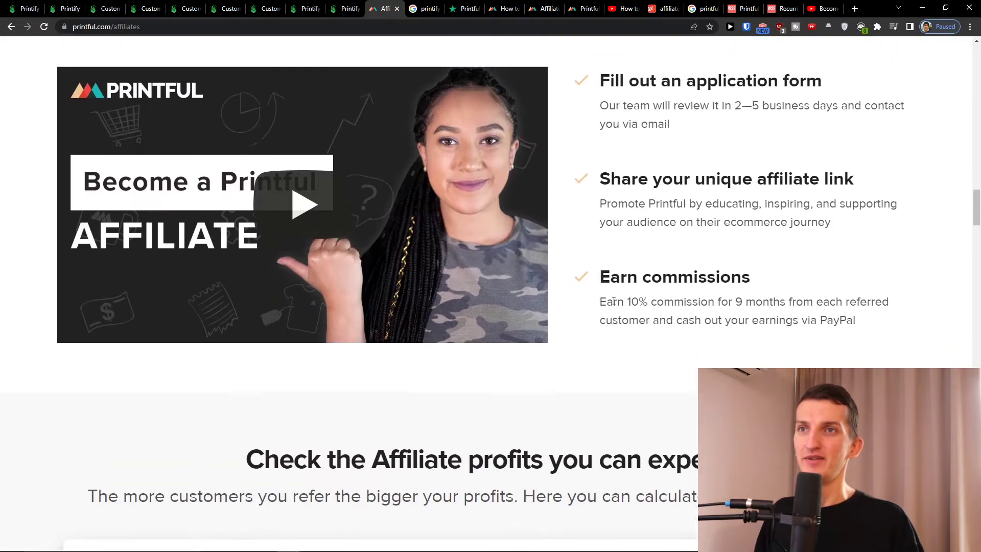
pyautogui.scroll(1, 537, 307)
pyautogui.scroll(-5, 510, 294)
pyautogui.scroll(-3, 509, 294)
pyautogui.scroll(-1, 550, 189)
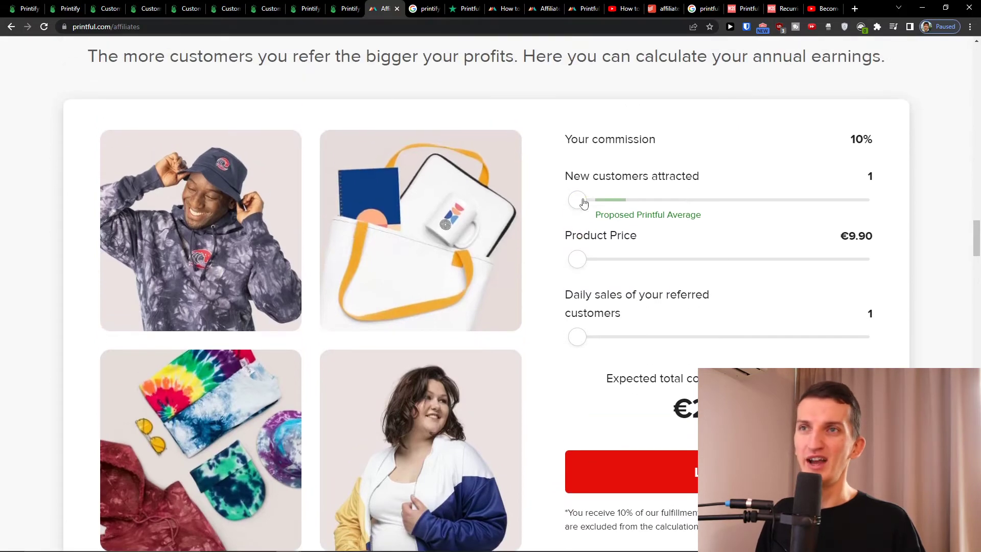
pyautogui.moveTo(649, 199); pyautogui.dragTo(655, 199)
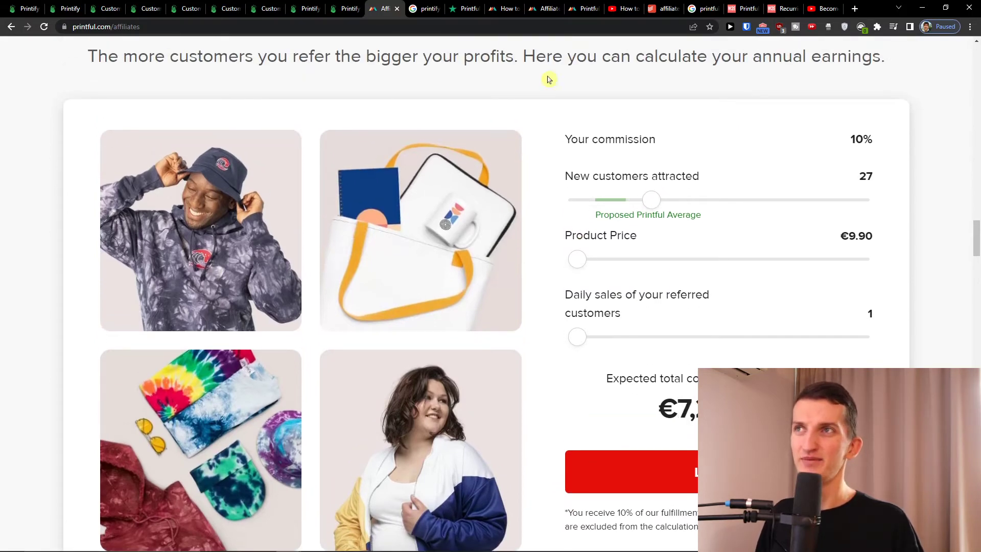
pyautogui.click(469, 9)
pyautogui.click(507, 8)
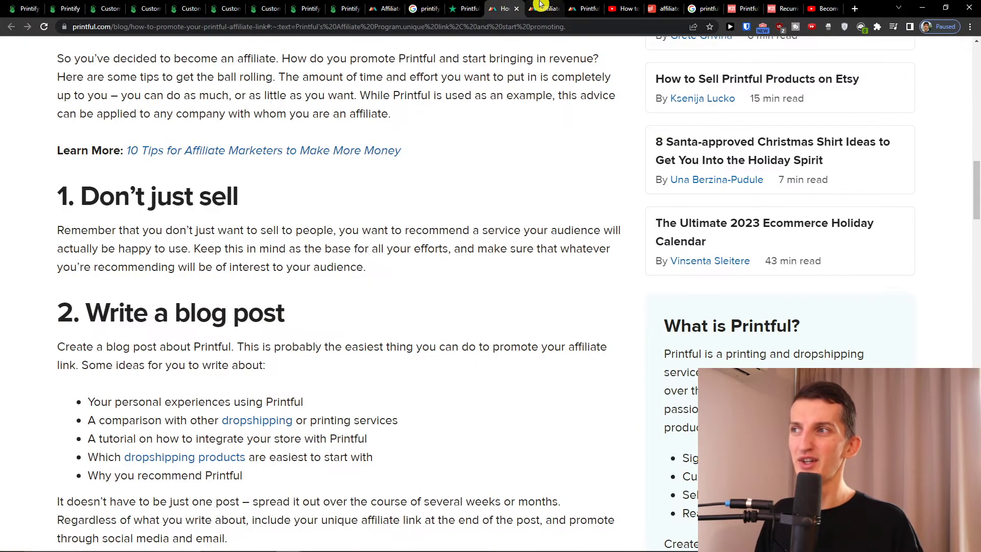
pyautogui.scroll(4, 462, 276)
pyautogui.scroll(3, 452, 287)
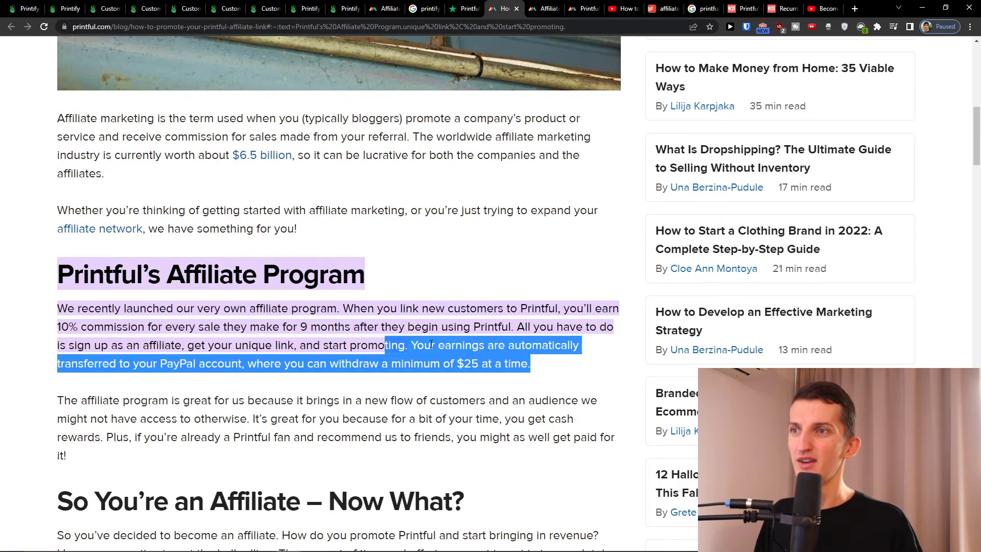
pyautogui.scroll(1, 432, 345)
pyautogui.scroll(-3, 431, 345)
pyautogui.scroll(-5, 439, 343)
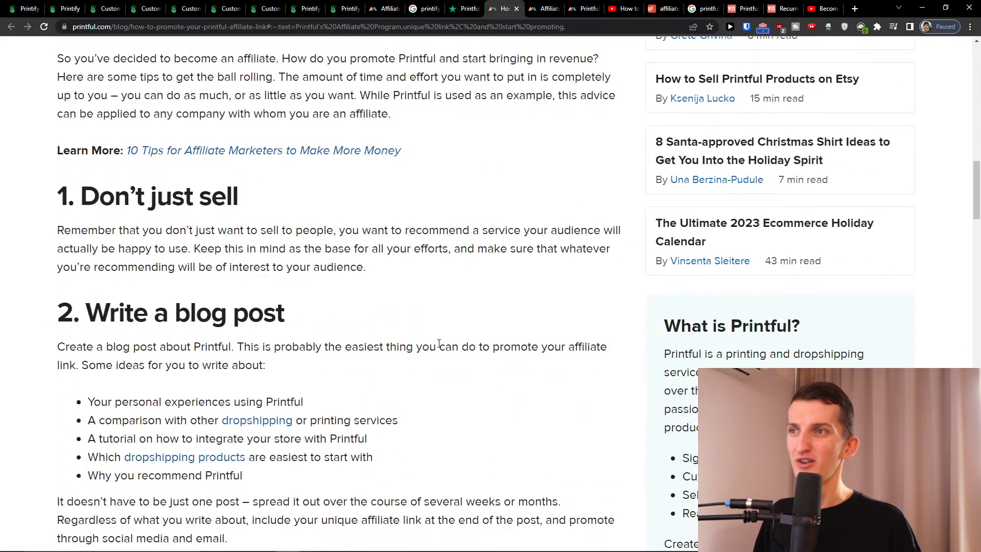
pyautogui.scroll(-5, 439, 342)
pyautogui.scroll(-3, 439, 342)
pyautogui.scroll(-3, 440, 342)
pyautogui.scroll(-4, 444, 344)
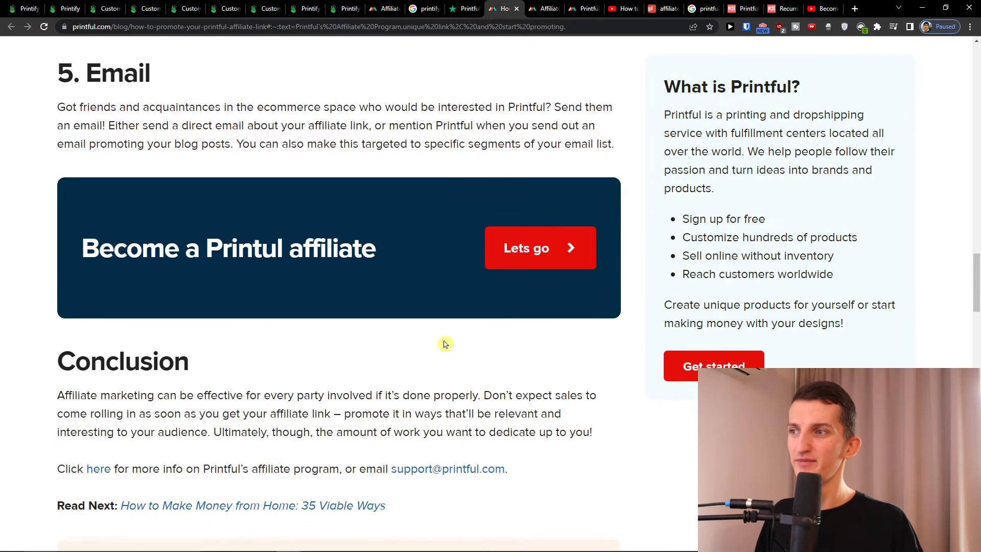
pyautogui.scroll(2, 445, 344)
# - Skim the application form, promotion article and Trustpilot tabs, then return to the 27-customer calculator
pyautogui.click(582, 8)
pyautogui.click(545, 8)
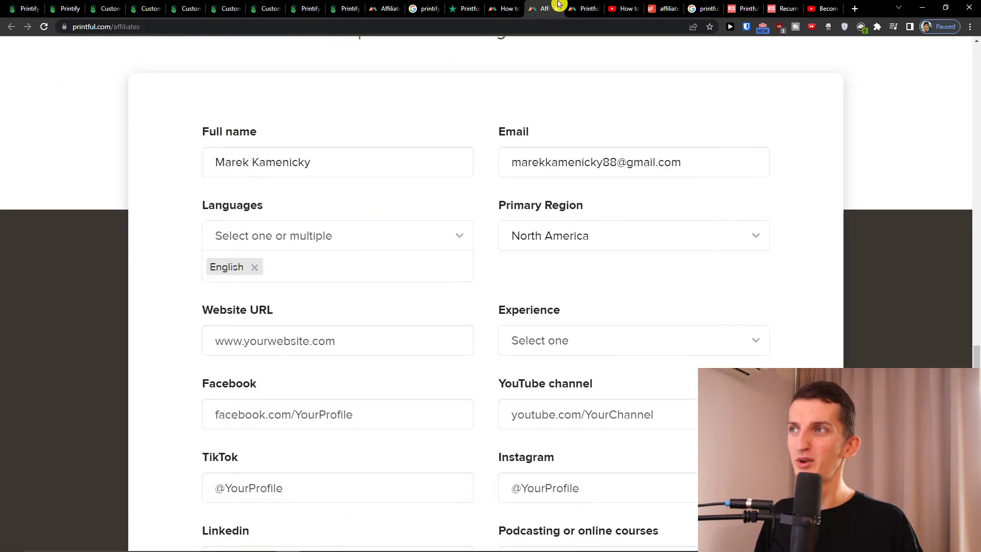
pyautogui.click(582, 8)
pyautogui.click(544, 8)
pyautogui.click(502, 9)
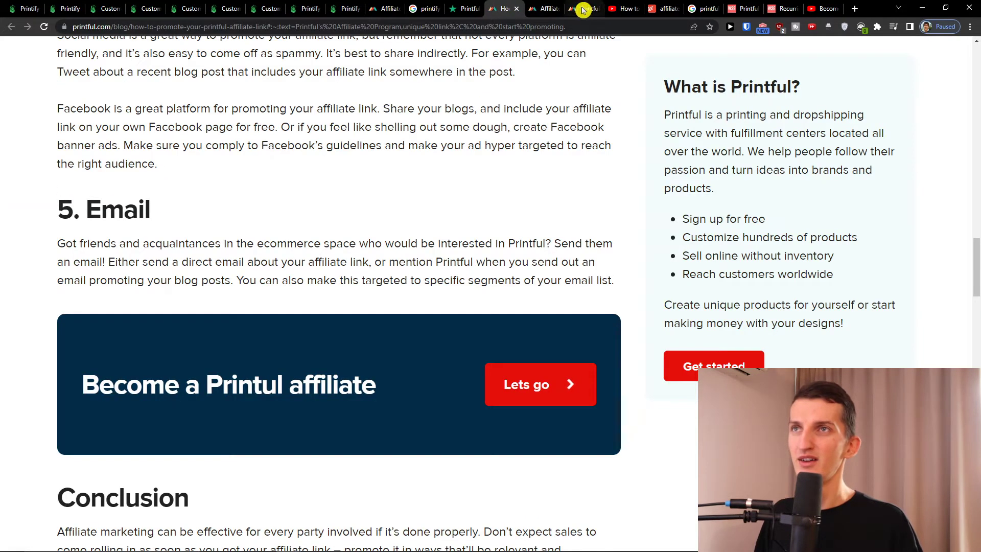
pyautogui.click(465, 9)
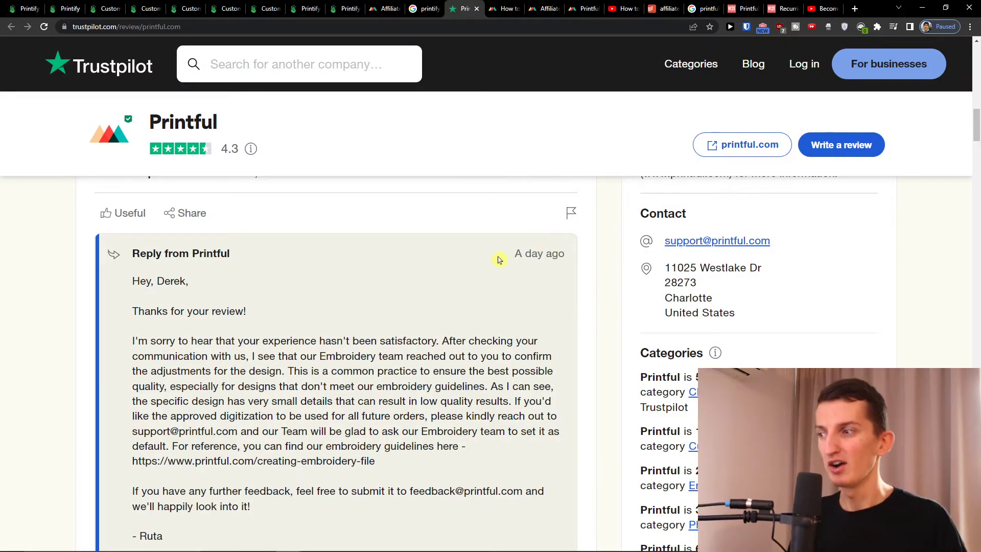
pyautogui.click(383, 9)
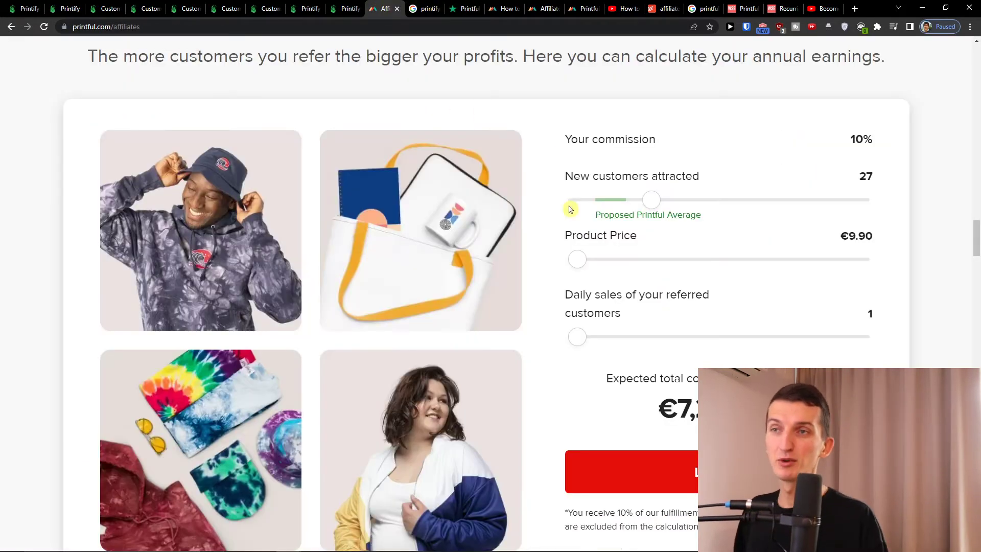
# - Set 50 new customers and a €16.30 product price, then highlight the €22,005 commission
pyautogui.moveTo(652, 201); pyautogui.dragTo(698, 201)
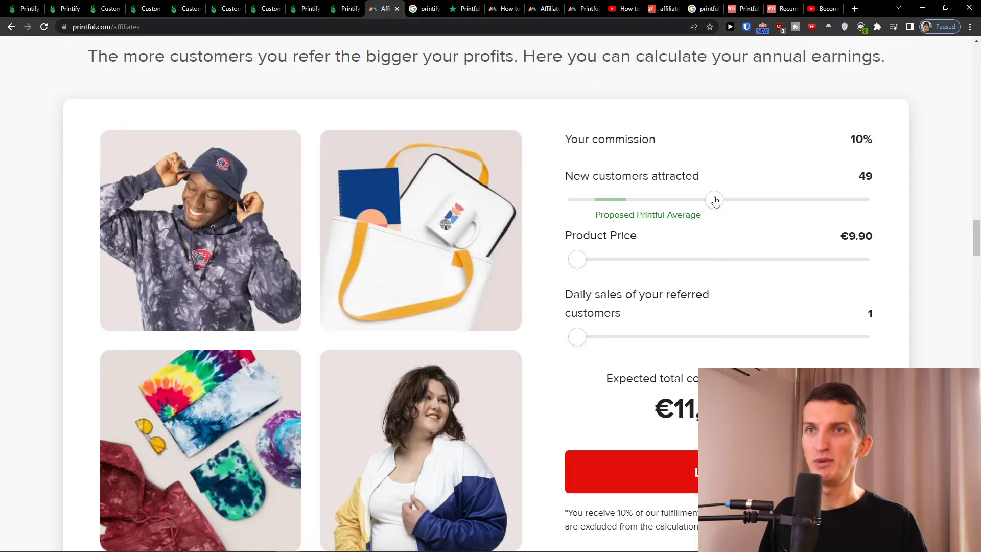
pyautogui.moveTo(715, 202); pyautogui.dragTo(719, 201)
pyautogui.scroll(-1, 706, 242)
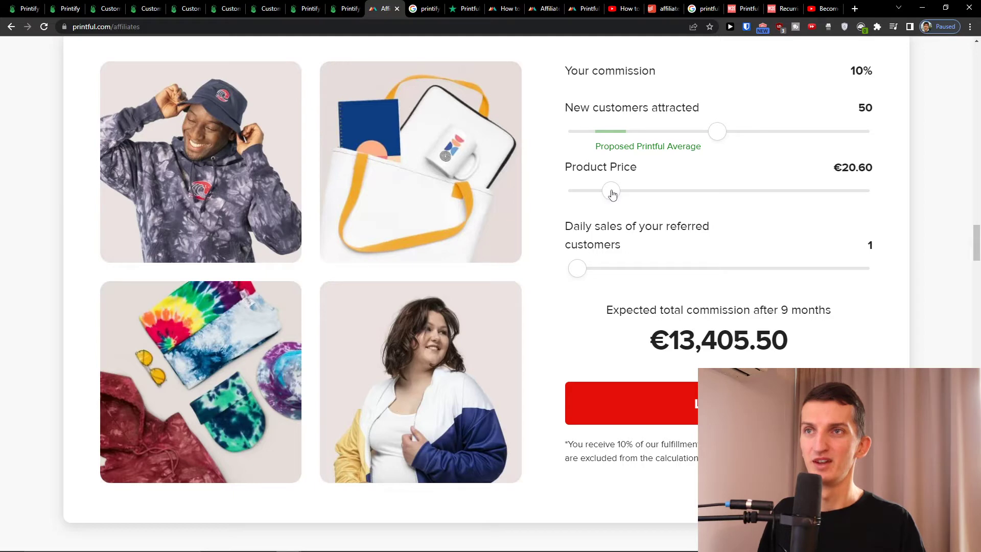
pyautogui.moveTo(613, 194); pyautogui.dragTo(600, 196)
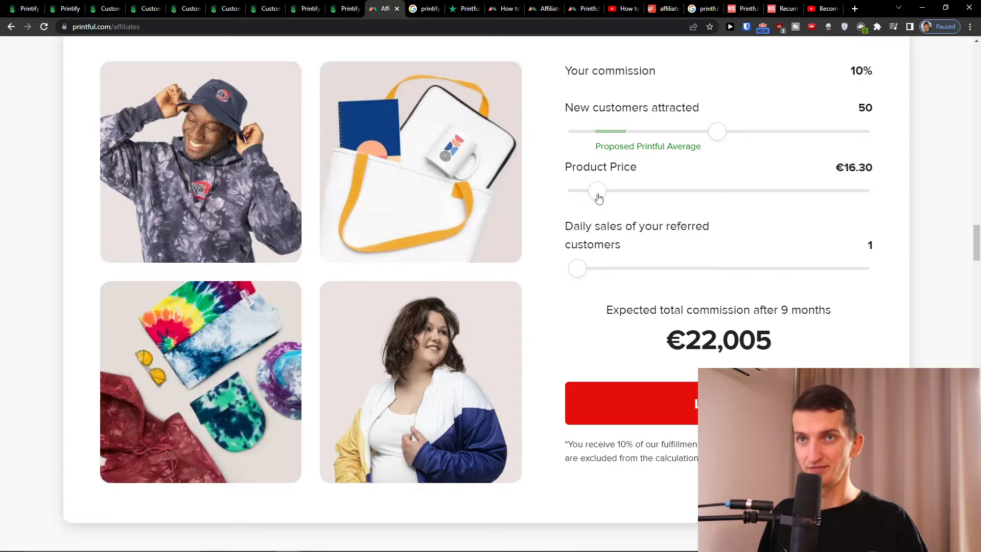
pyautogui.moveTo(666, 341); pyautogui.dragTo(676, 342)
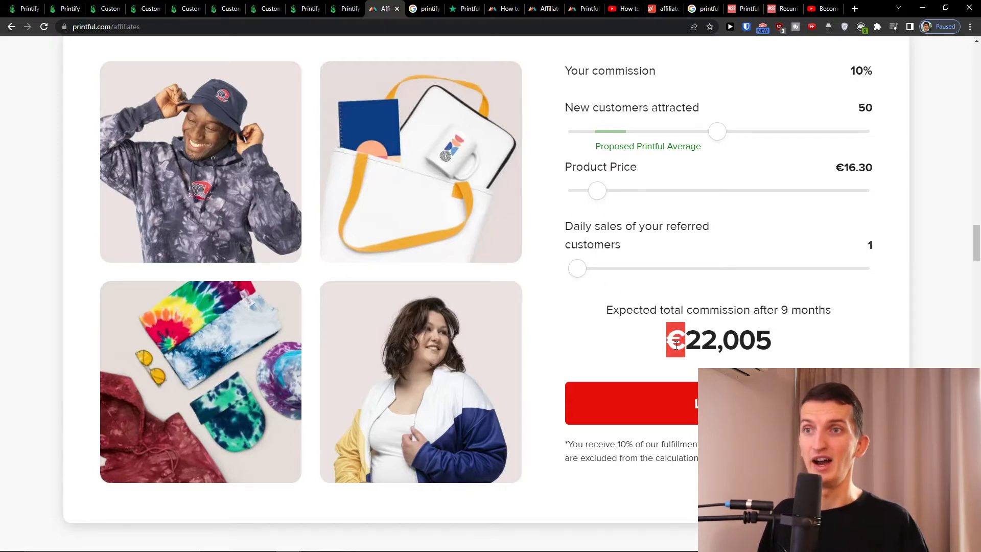
pyautogui.doubleClick(677, 342)
pyautogui.click(758, 310)
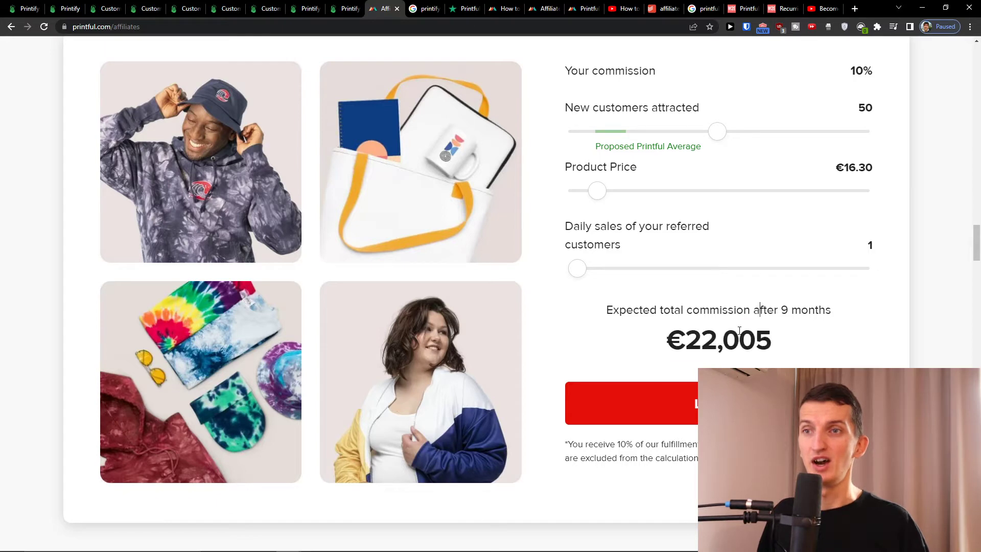
pyautogui.doubleClick(740, 341)
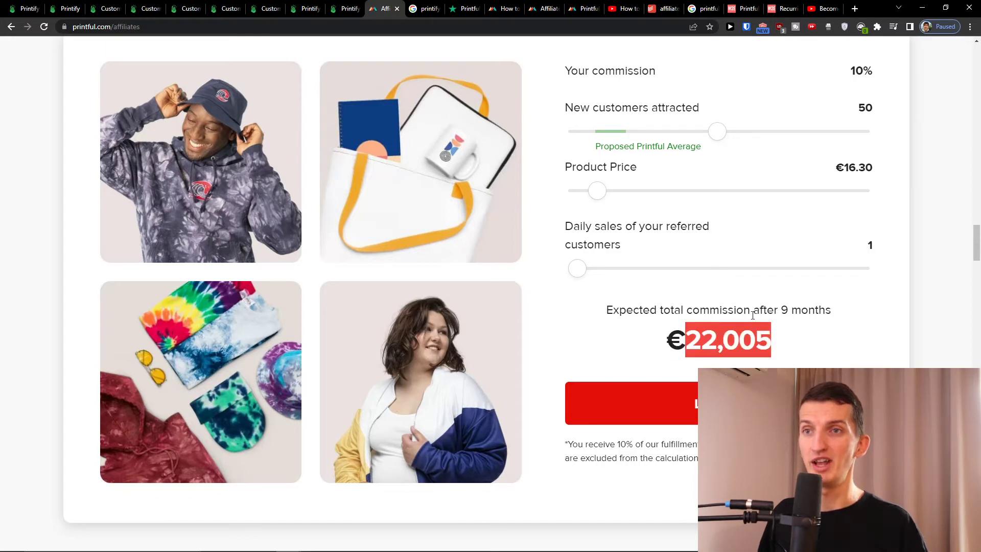
pyautogui.scroll(-1, 754, 315)
pyautogui.moveTo(763, 242); pyautogui.dragTo(838, 245)
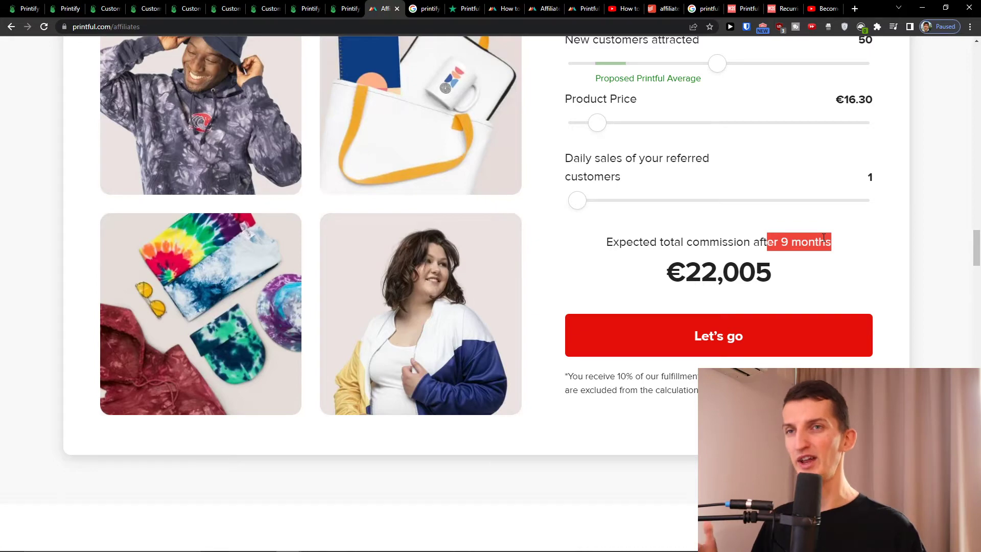
# - Review Printify's 5% commission affiliate page, then go back to Printful's promotion article
pyautogui.click(240, 6)
pyautogui.click(38, 5)
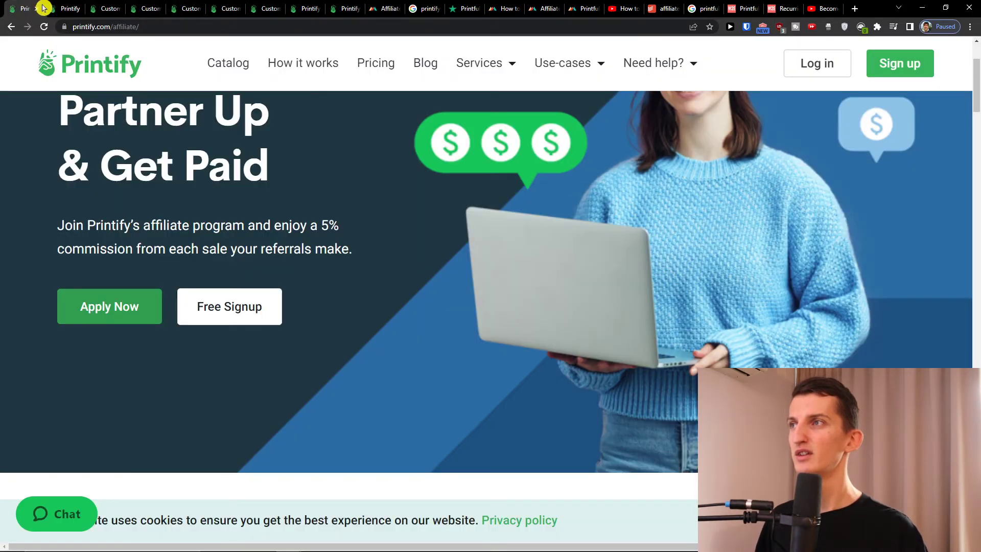
pyautogui.scroll(2, 188, 157)
pyautogui.scroll(-8, 426, 307)
pyautogui.scroll(-4, 438, 317)
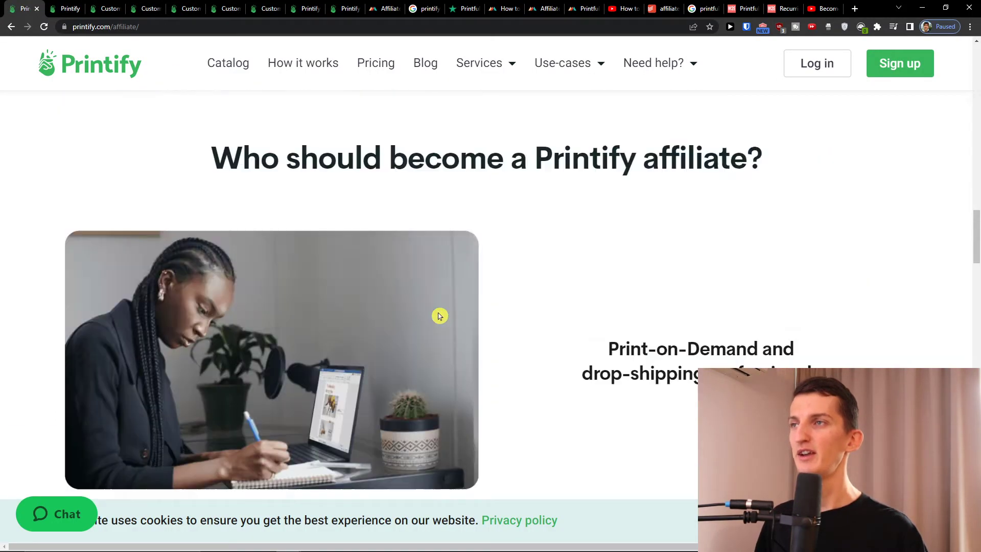
pyautogui.scroll(6, 439, 316)
pyautogui.scroll(6, 429, 316)
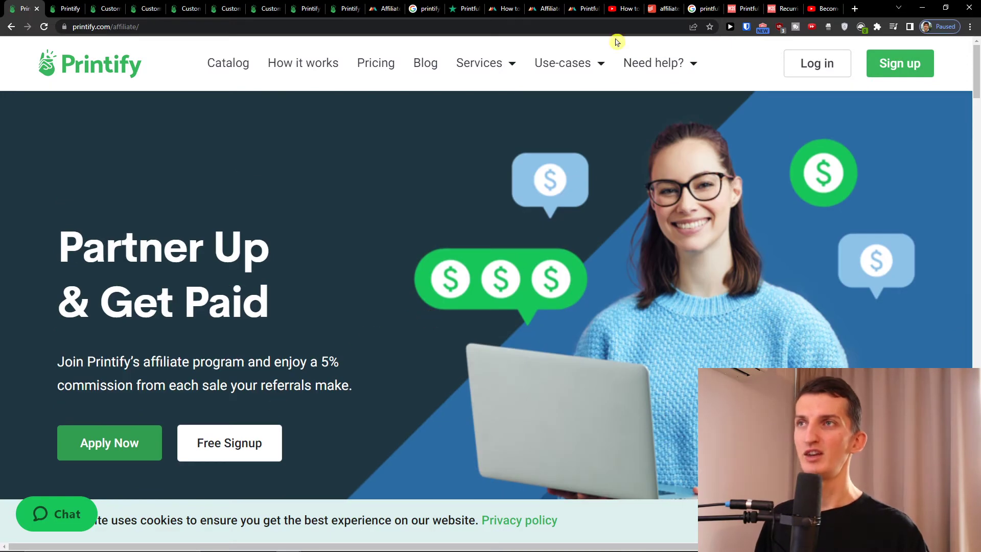
pyautogui.click(506, 9)
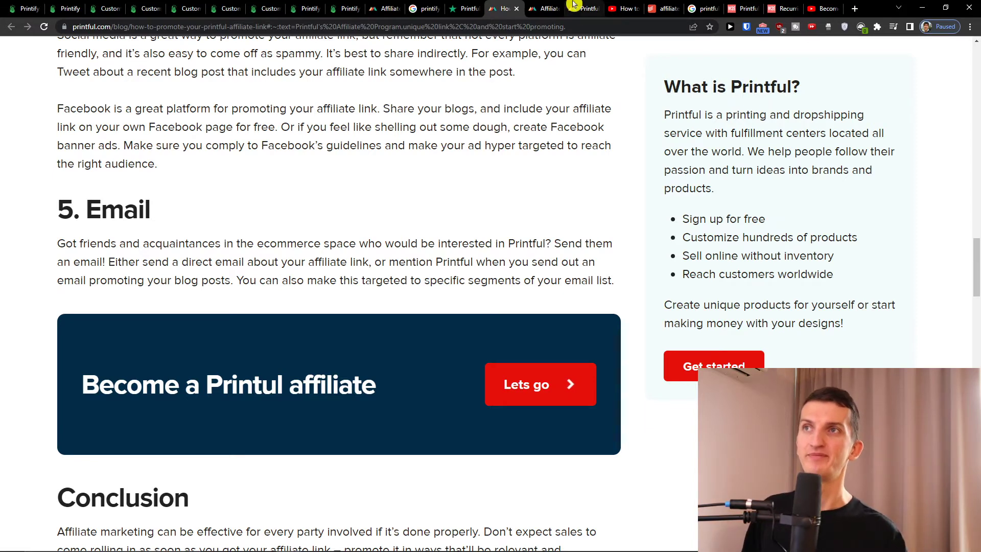
# - Glance at the application and Printful-vs-Printify pages, close one tab, and return to the calculator
pyautogui.click(546, 9)
pyautogui.click(569, 8)
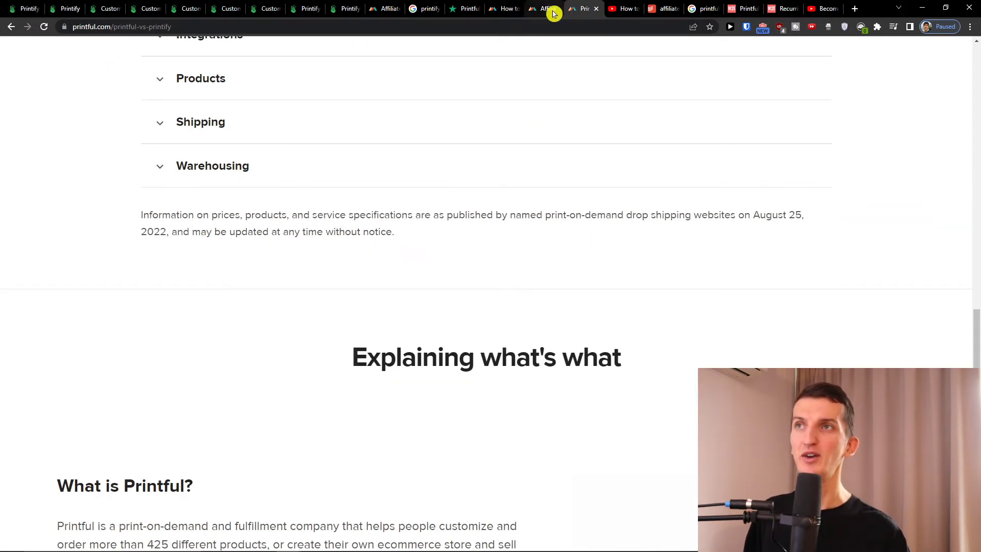
pyautogui.click(546, 9)
pyautogui.hotkey('ctrl', 'w')
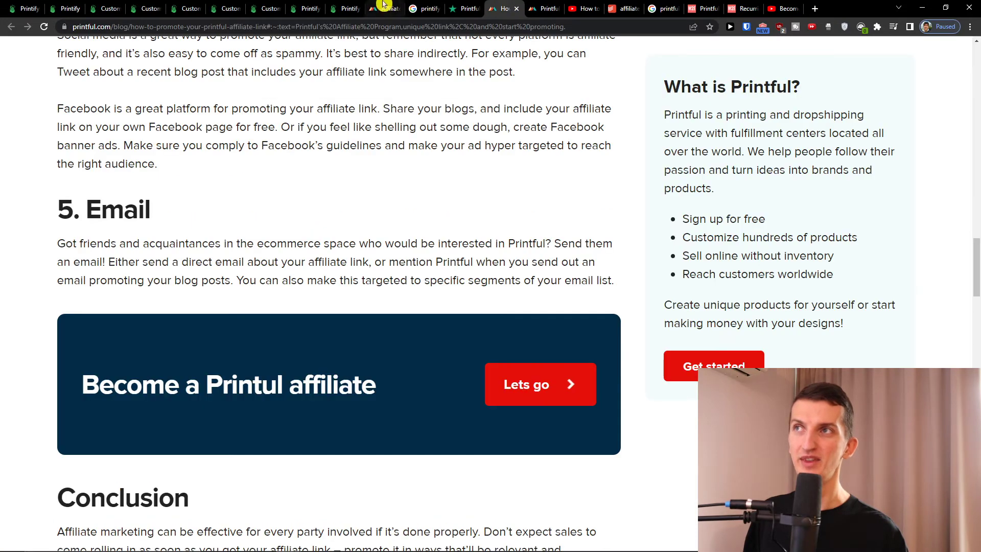
pyautogui.click(382, 7)
pyautogui.scroll(3, 554, 368)
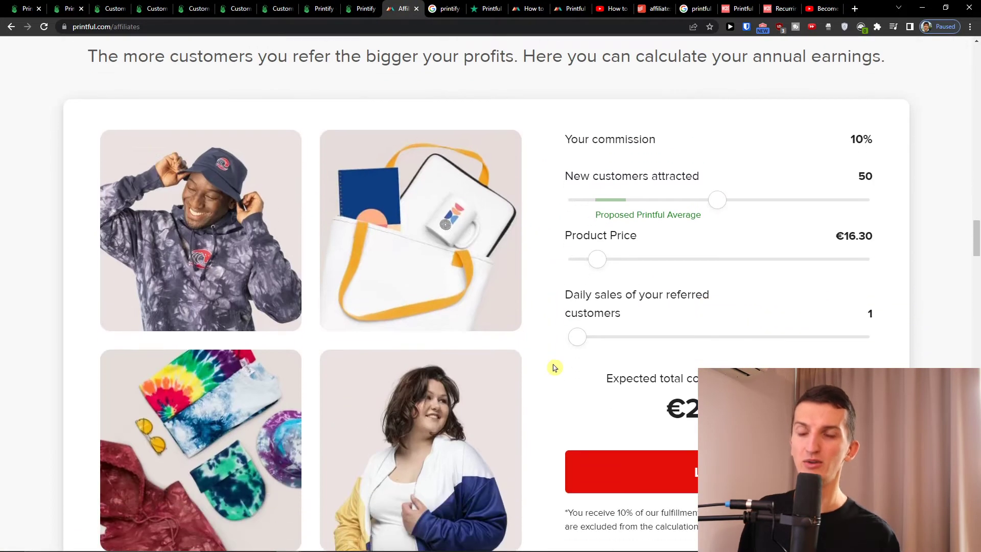
pyautogui.scroll(-1, 554, 369)
pyautogui.scroll(-1, 554, 368)
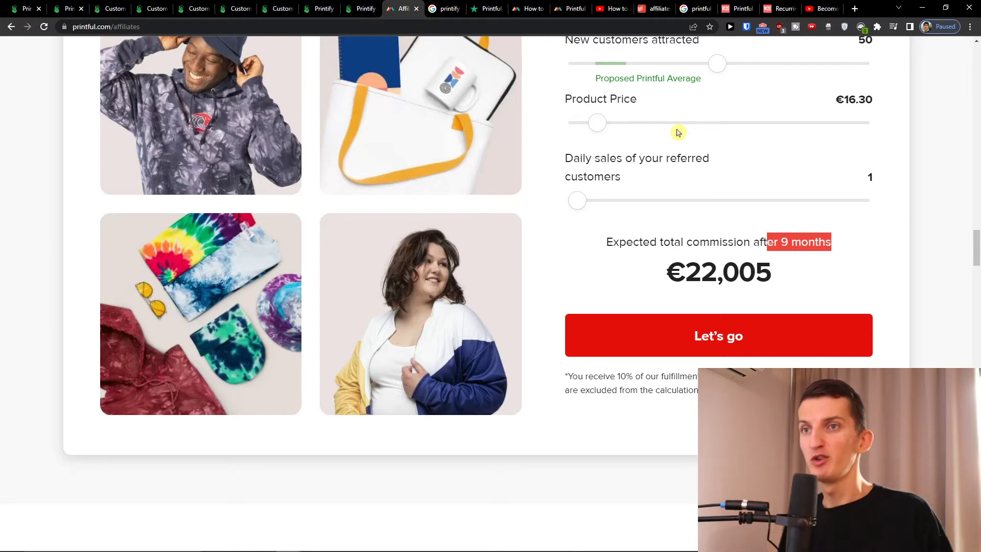
pyautogui.scroll(-3, 582, 154)
pyautogui.scroll(-5, 491, 253)
pyautogui.scroll(-5, 492, 262)
pyautogui.scroll(-5, 493, 262)
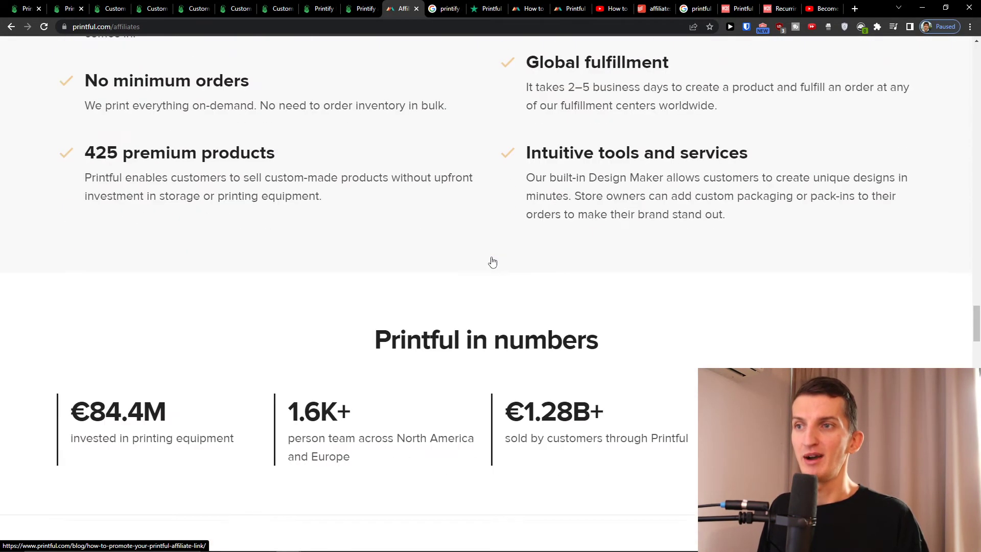
pyautogui.scroll(-5, 492, 262)
pyautogui.scroll(-4, 492, 261)
pyautogui.scroll(-3, 491, 263)
pyautogui.scroll(-3, 489, 263)
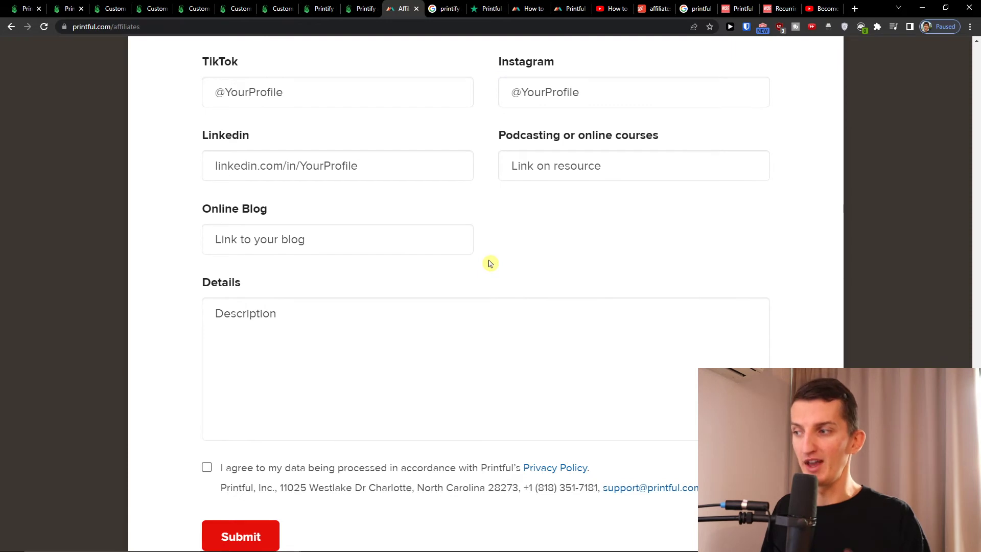
pyautogui.scroll(-1, 490, 263)
pyautogui.scroll(-2, 489, 269)
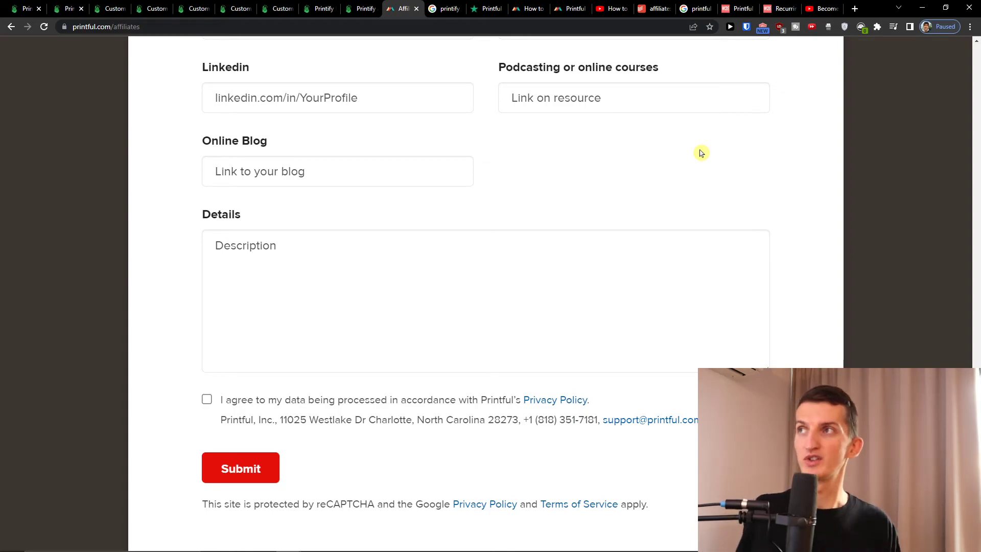
pyautogui.scroll(10, 609, 318)
pyautogui.scroll(10, 536, 230)
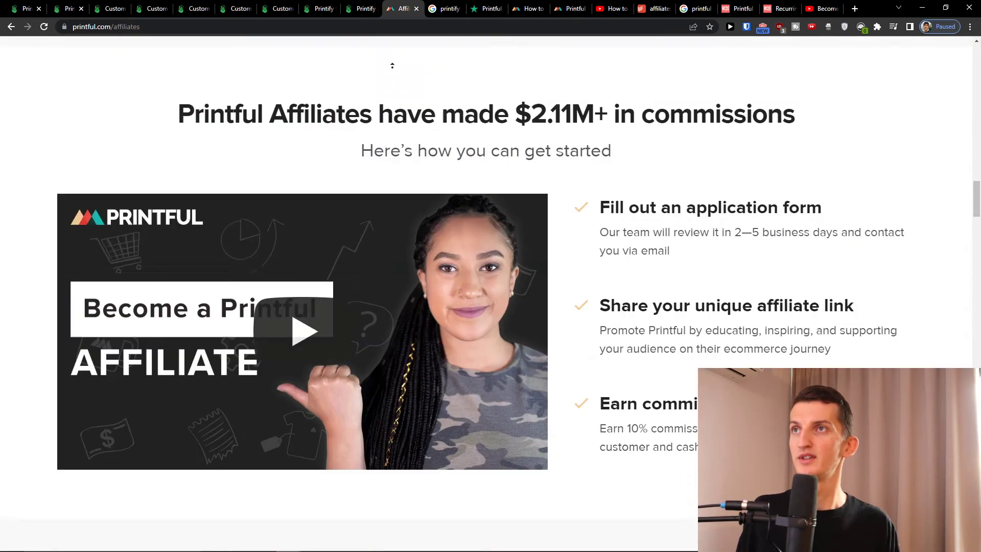
pyautogui.scroll(10, 498, 153)
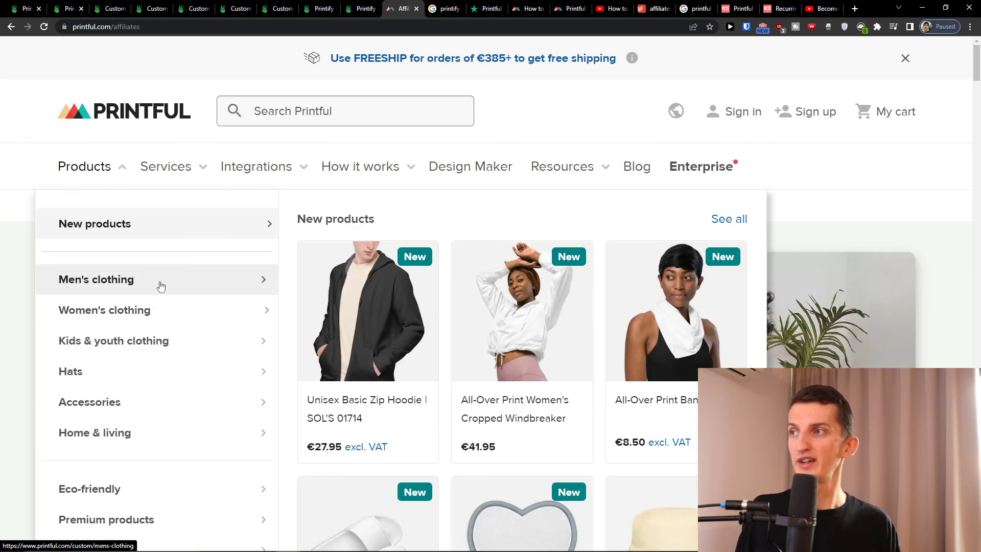
pyautogui.scroll(-2, 360, 301)
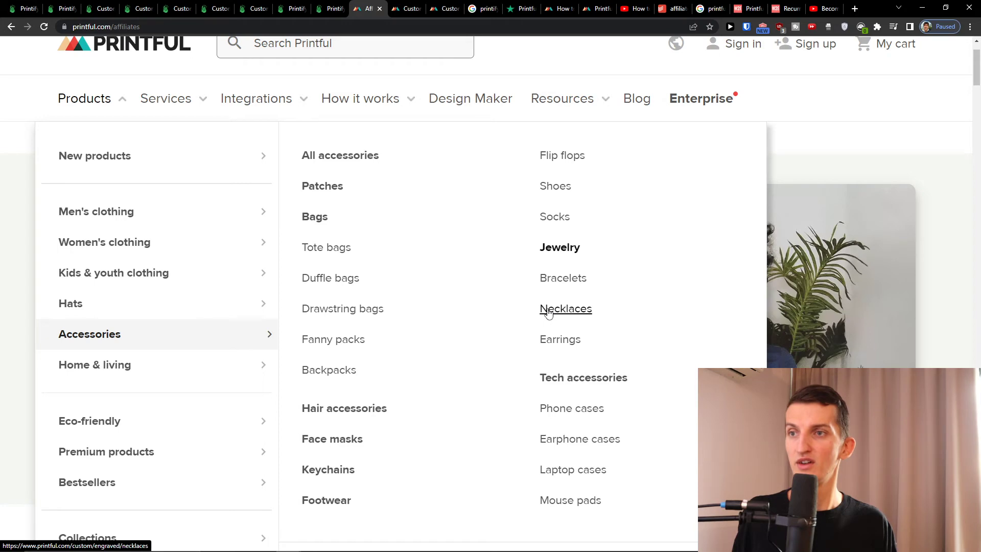
# - Go to the Laptop cases category under Accessories and highlight its heading
pyautogui.click(557, 465)
pyautogui.moveTo(361, 98)
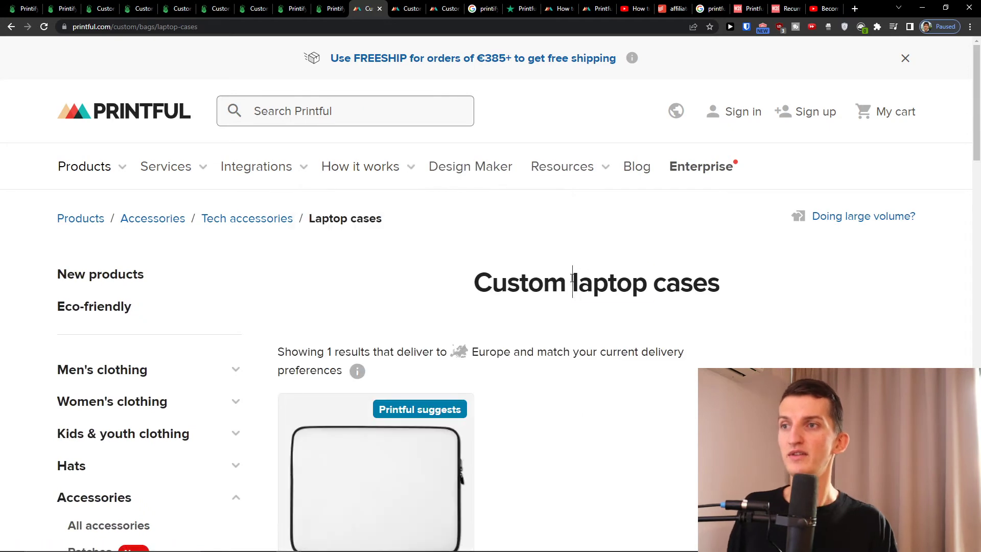
pyautogui.moveTo(574, 282)
pyautogui.mouseDown()
pyautogui.moveTo(694, 282)
pyautogui.moveTo(593, 282)
pyautogui.mouseUp()
# - Open the €16.50 Laptop Sleeve product and bring up its full-screen design panel
pyautogui.click(751, 273)
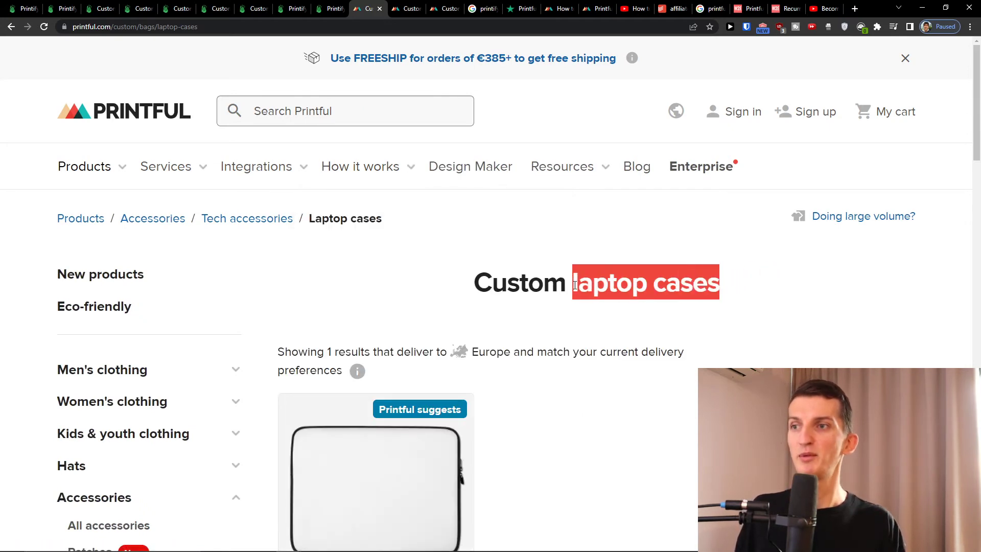
pyautogui.scroll(-3, 548, 280)
pyautogui.scroll(-1, 429, 361)
pyautogui.scroll(-1, 391, 291)
pyautogui.click(391, 280)
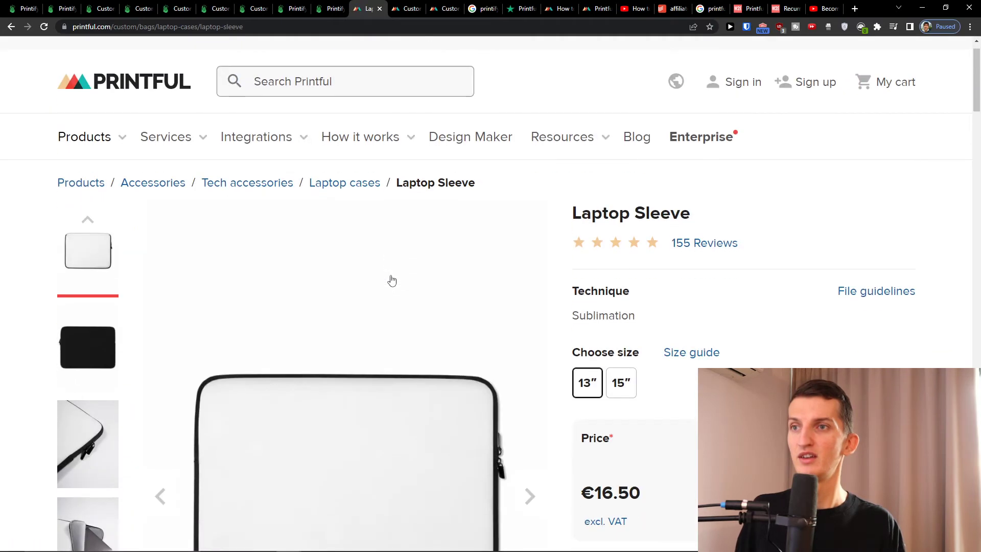
pyautogui.scroll(-1, 391, 279)
pyautogui.scroll(-2, 77, 453)
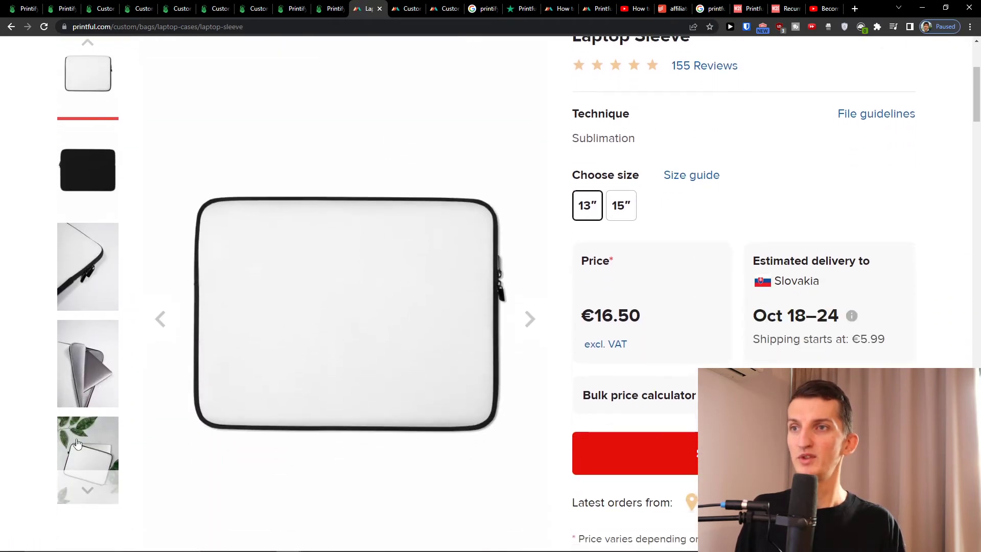
pyautogui.scroll(-2, 111, 423)
pyautogui.click(648, 322)
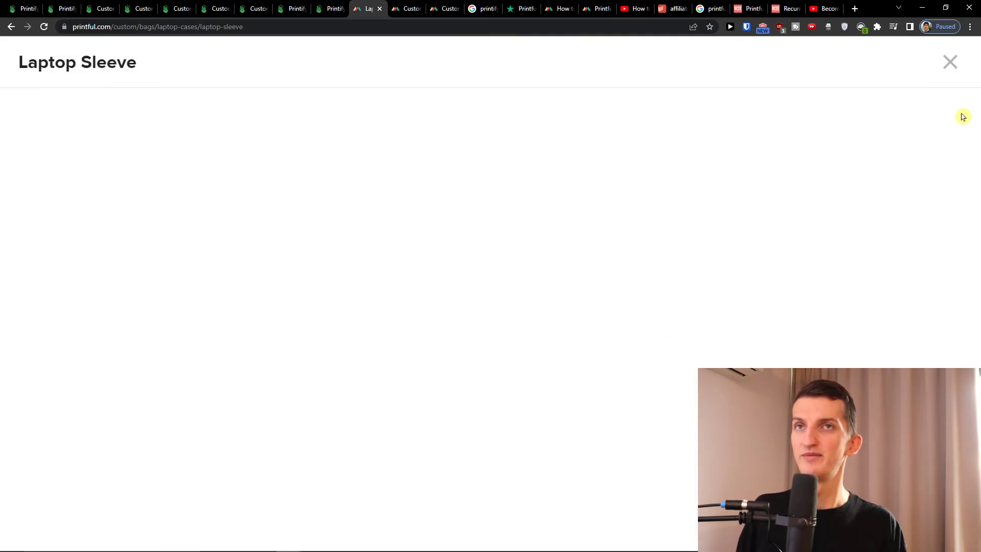
pyautogui.scroll(-3, 545, 382)
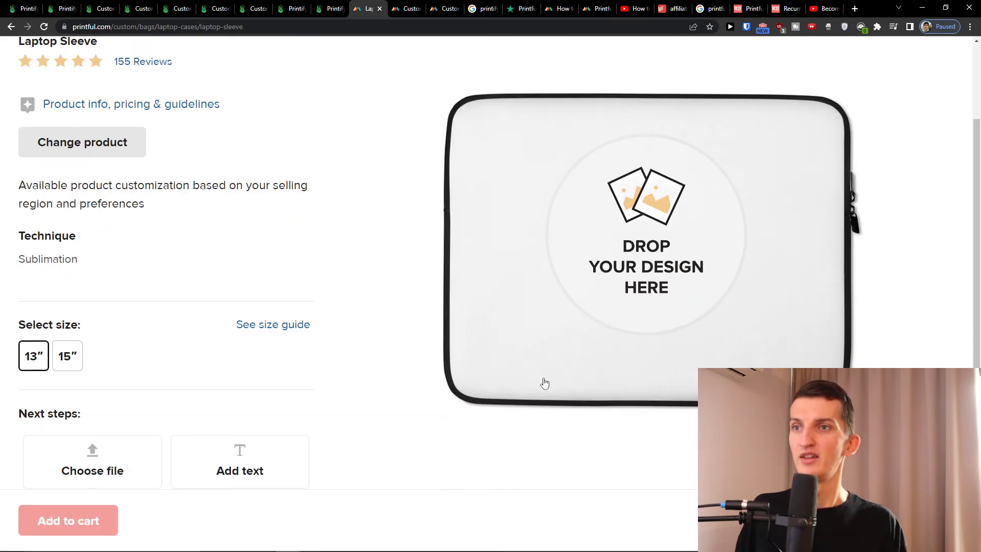
pyautogui.scroll(2, 651, 306)
pyautogui.scroll(2, 598, 292)
pyautogui.scroll(-1, 307, 268)
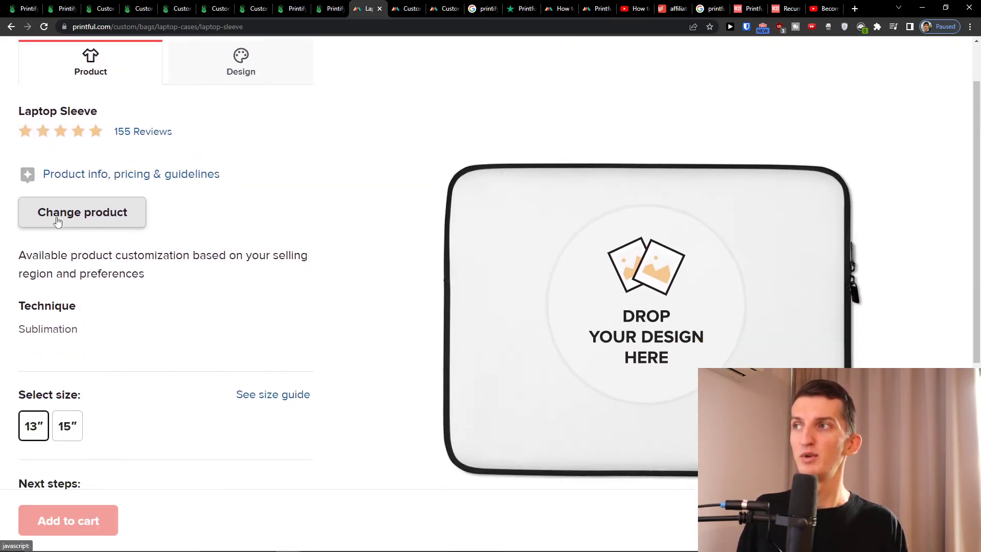
pyautogui.scroll(-2, 736, 330)
pyautogui.scroll(-2, 736, 306)
pyautogui.scroll(-2, 659, 172)
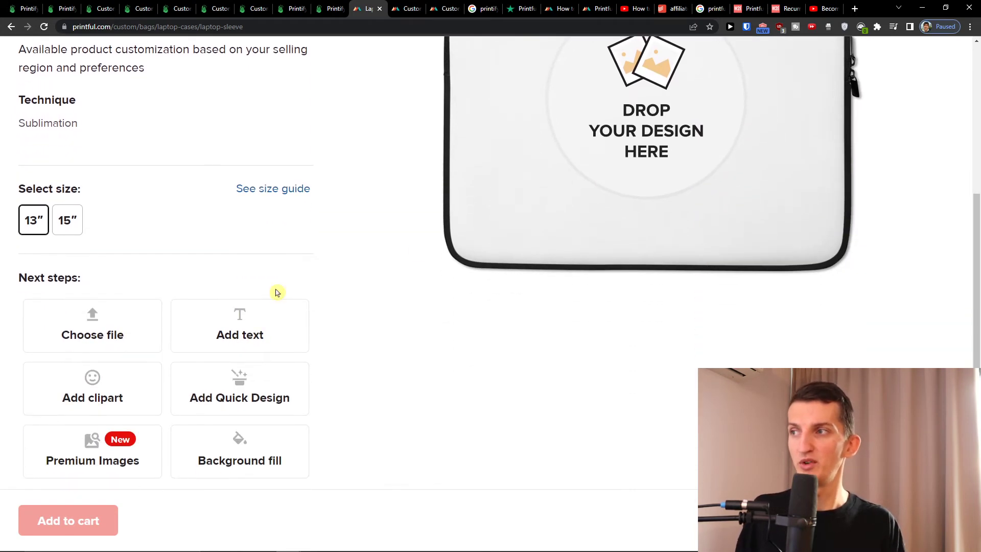
pyautogui.scroll(-1, 277, 292)
pyautogui.scroll(1, 184, 293)
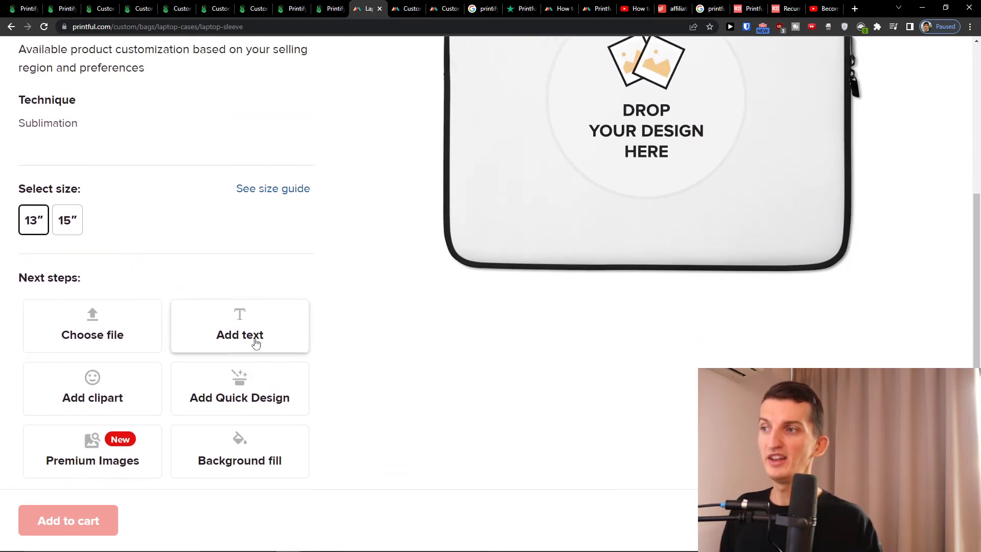
# - Add the rainbow speech-bubble quick design to the sleeve and preview it on the mockup
pyautogui.click(239, 397)
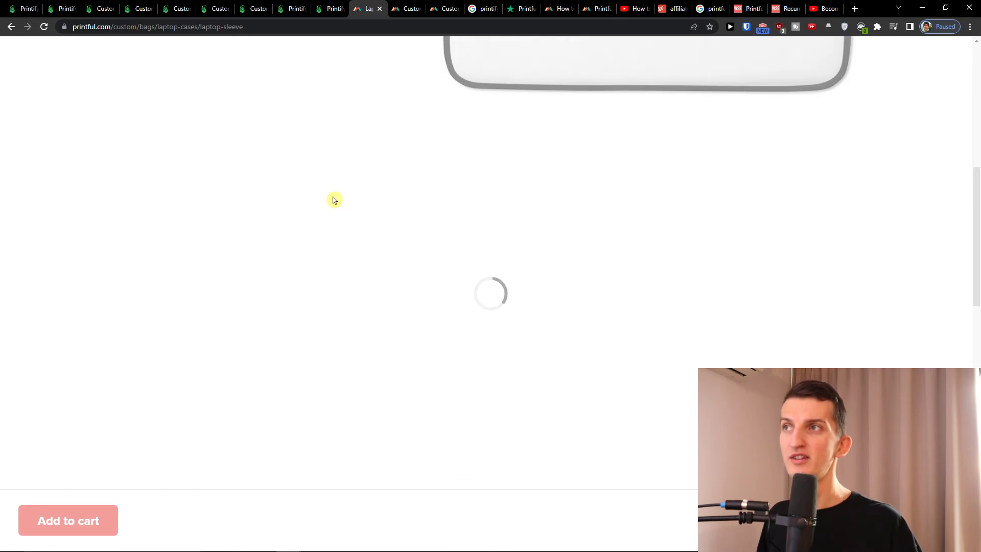
pyautogui.scroll(-1, 163, 288)
pyautogui.scroll(-1, 162, 287)
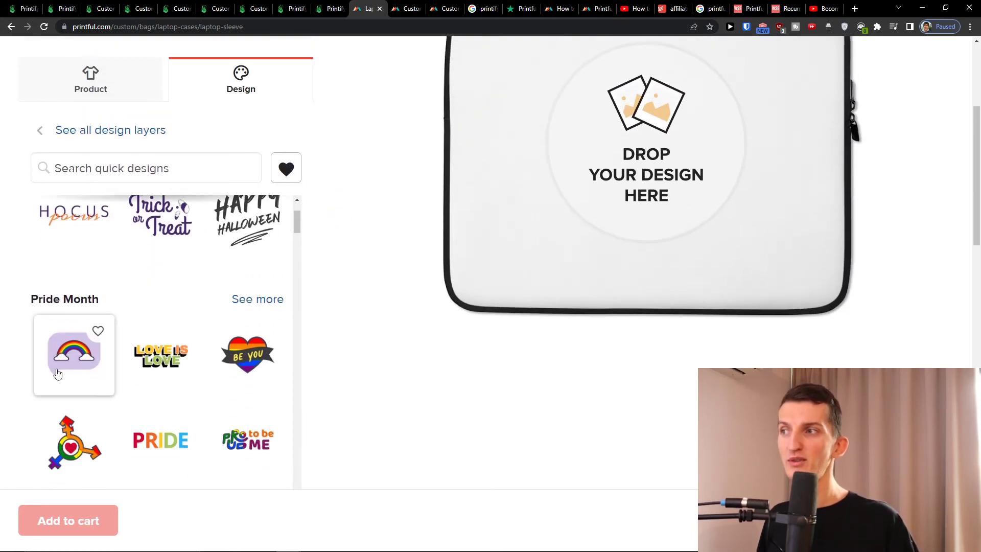
pyautogui.click(74, 349)
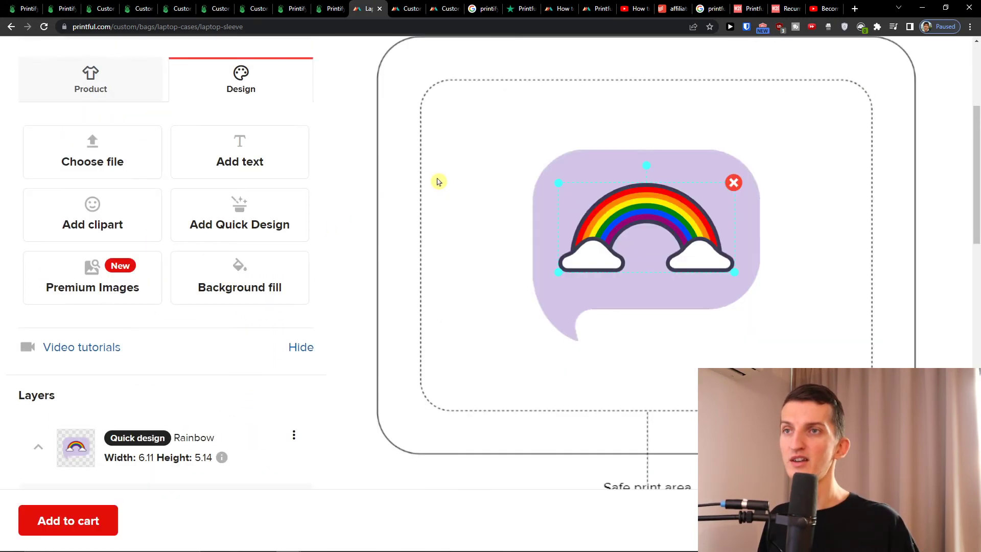
pyautogui.scroll(-5, 481, 348)
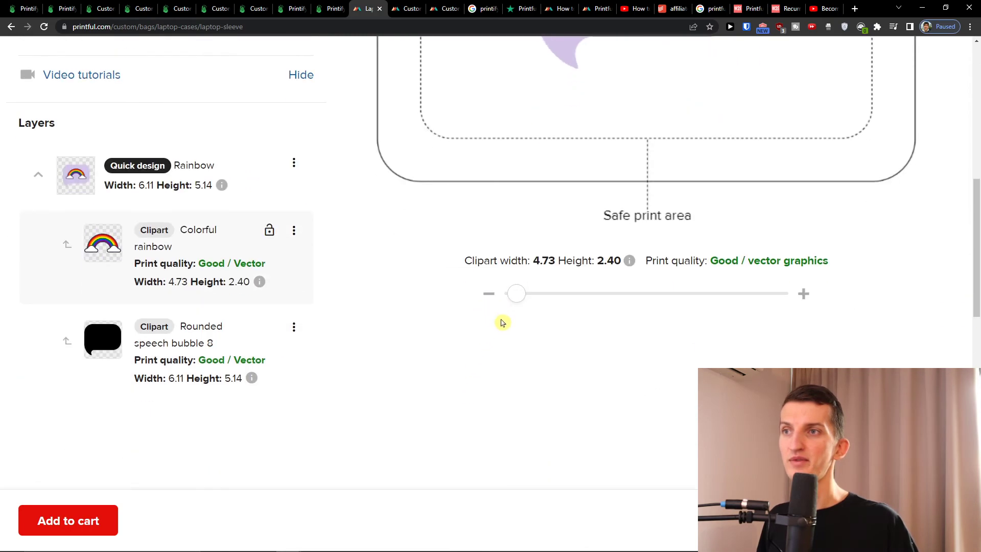
pyautogui.scroll(-2, 498, 322)
pyautogui.scroll(3, 435, 329)
pyautogui.scroll(5, 435, 329)
pyautogui.scroll(4, 367, 338)
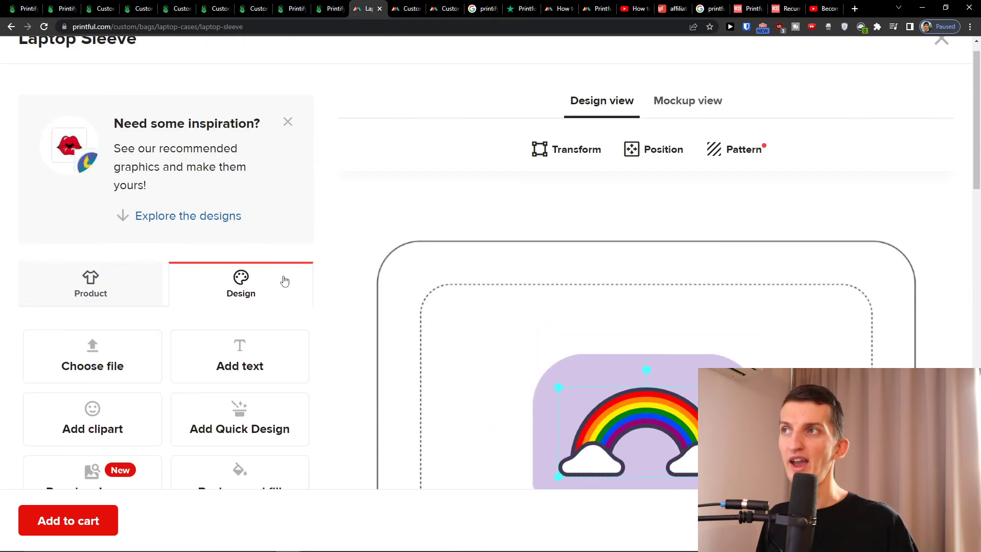
pyautogui.scroll(-2, 560, 238)
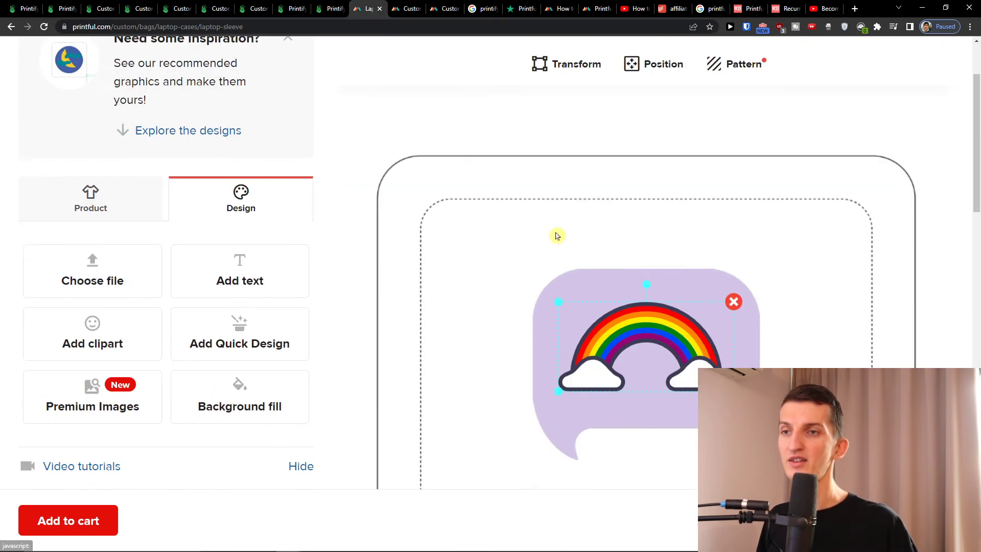
pyautogui.scroll(-1, 557, 244)
pyautogui.scroll(-2, 554, 262)
pyautogui.scroll(-2, 414, 318)
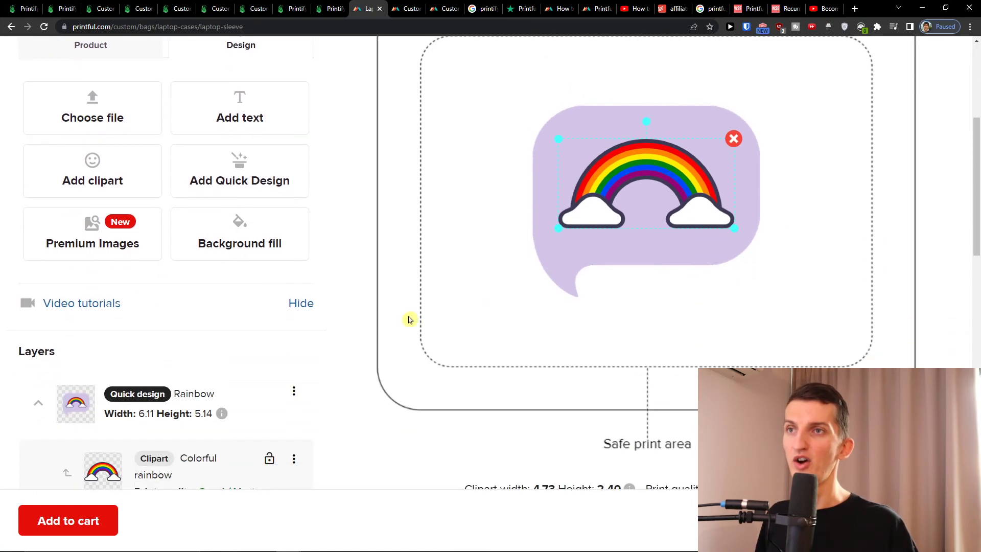
pyautogui.scroll(-5, 406, 326)
pyautogui.scroll(-3, 345, 368)
pyautogui.scroll(-1, 280, 397)
pyautogui.scroll(6, 467, 183)
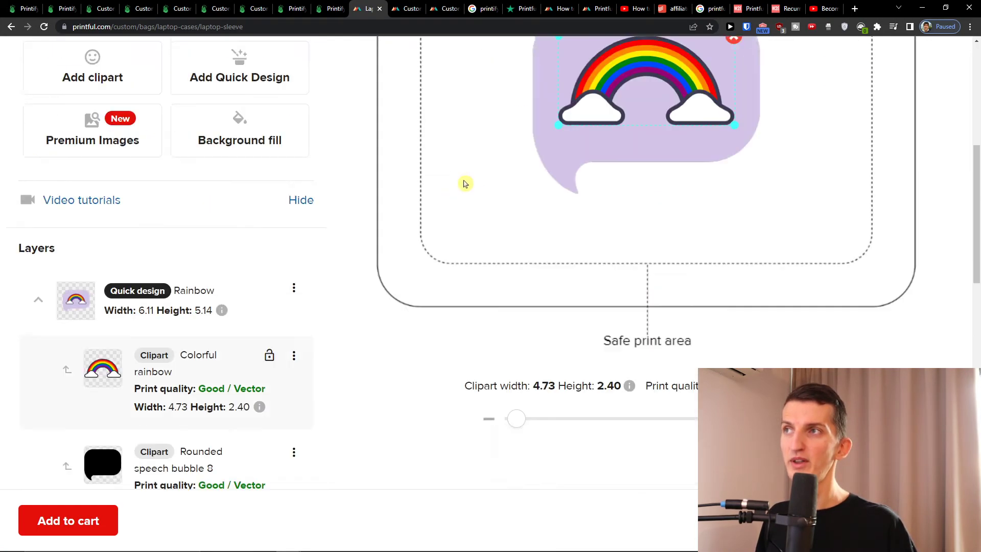
pyautogui.scroll(4, 468, 184)
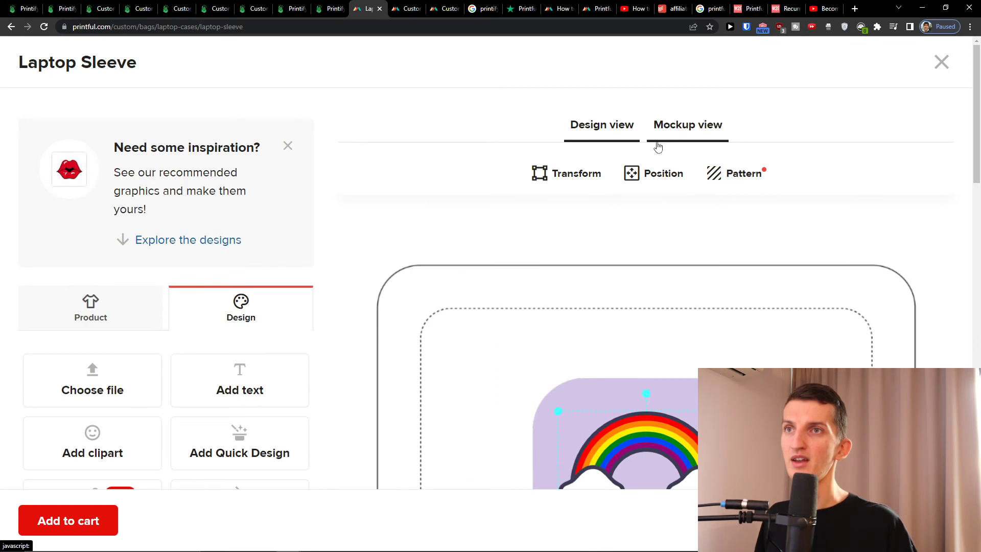
pyautogui.click(675, 127)
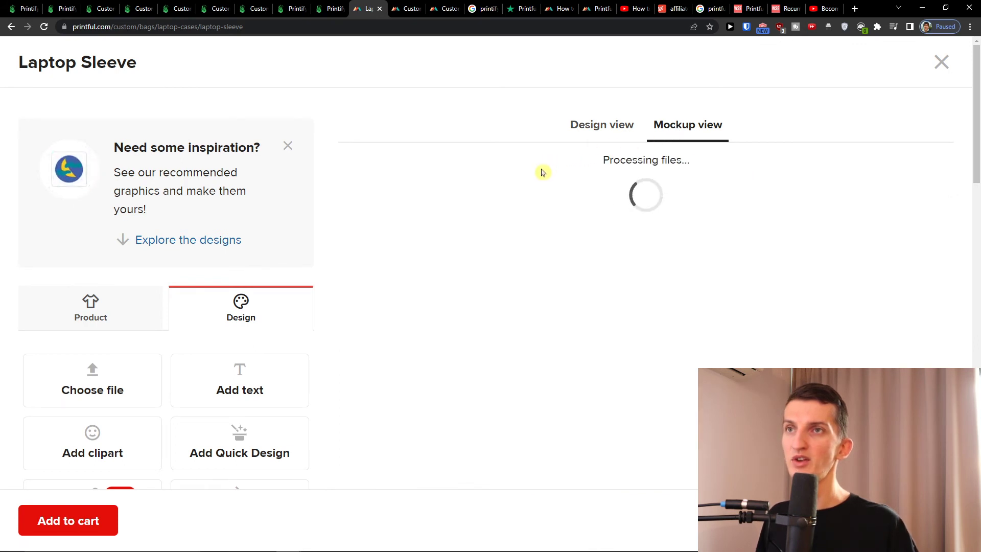
pyautogui.scroll(-1, 542, 172)
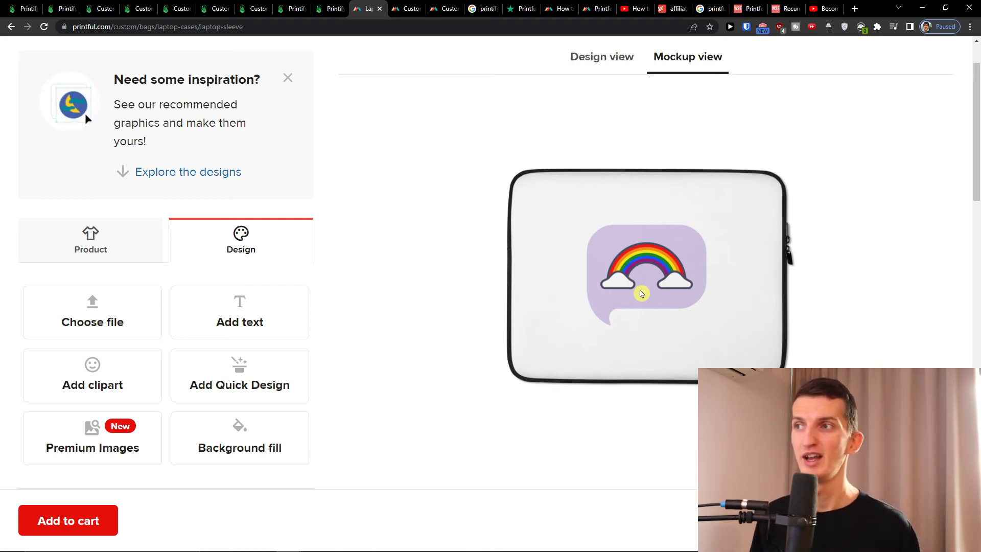
pyautogui.scroll(-1, 636, 291)
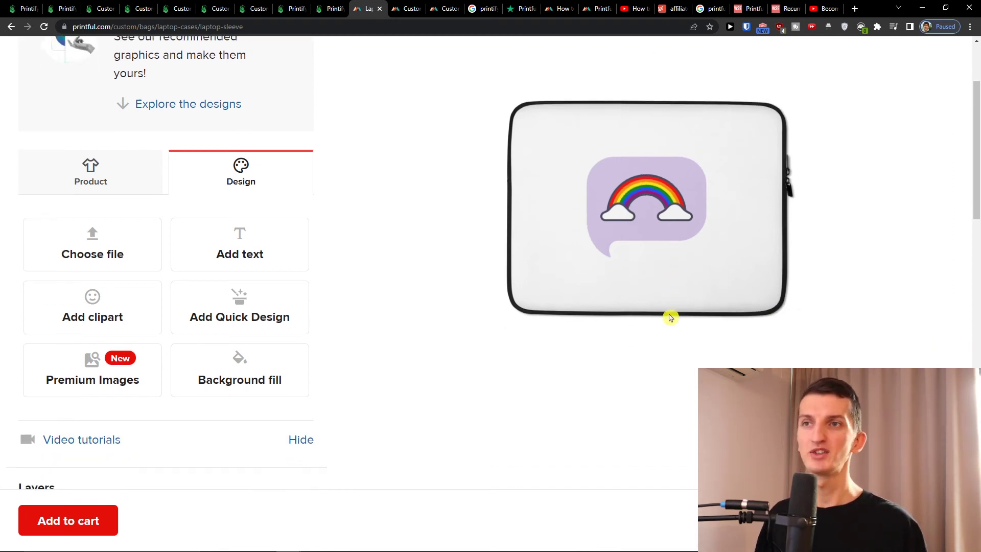
pyautogui.scroll(3, 659, 307)
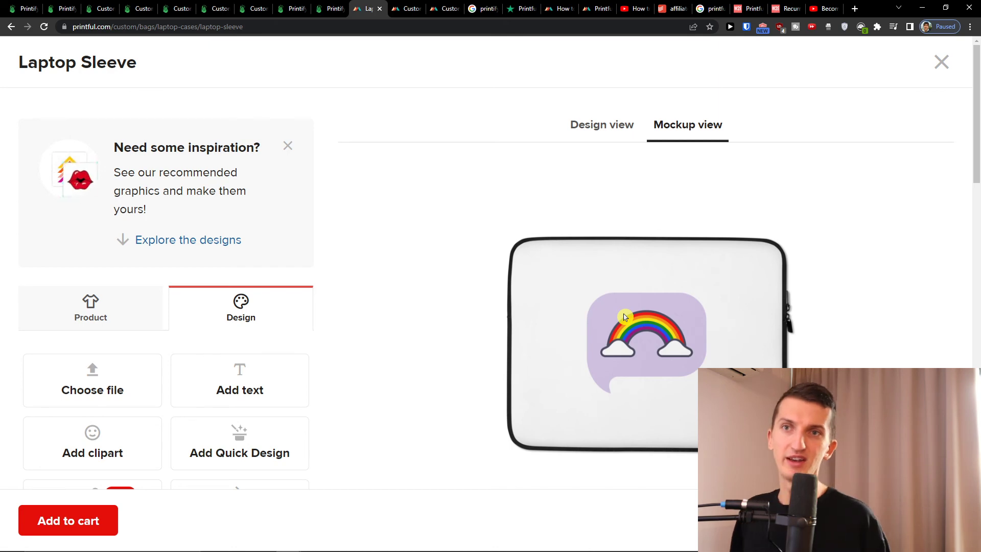
# - Go back from the rendered rainbow sleeve mockup to the laptop cases page
pyautogui.click(12, 26)
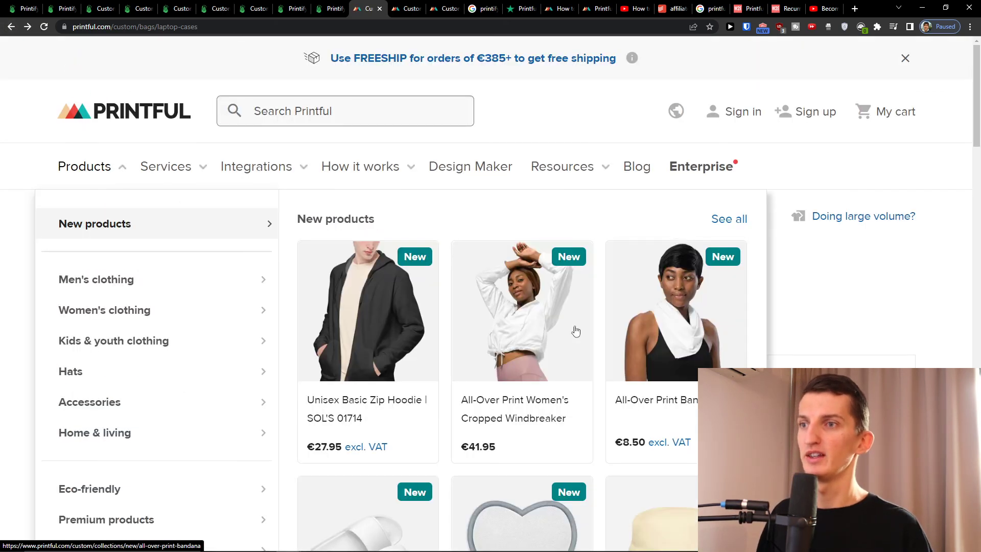
pyautogui.scroll(-3, 184, 325)
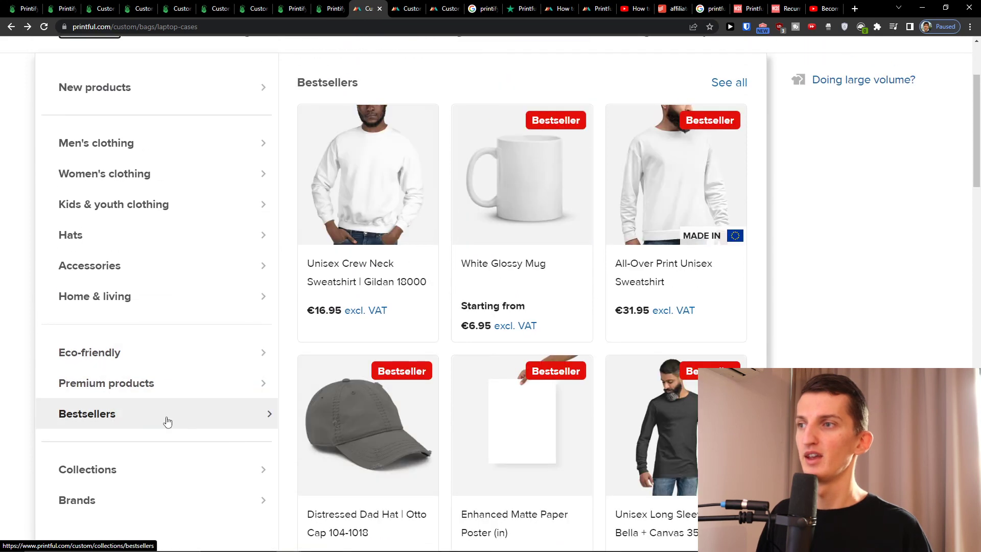
# - Open Printful's Bestsellers collection with 36 results, then bring up the YouTube tutorial tab
pyautogui.click(86, 346)
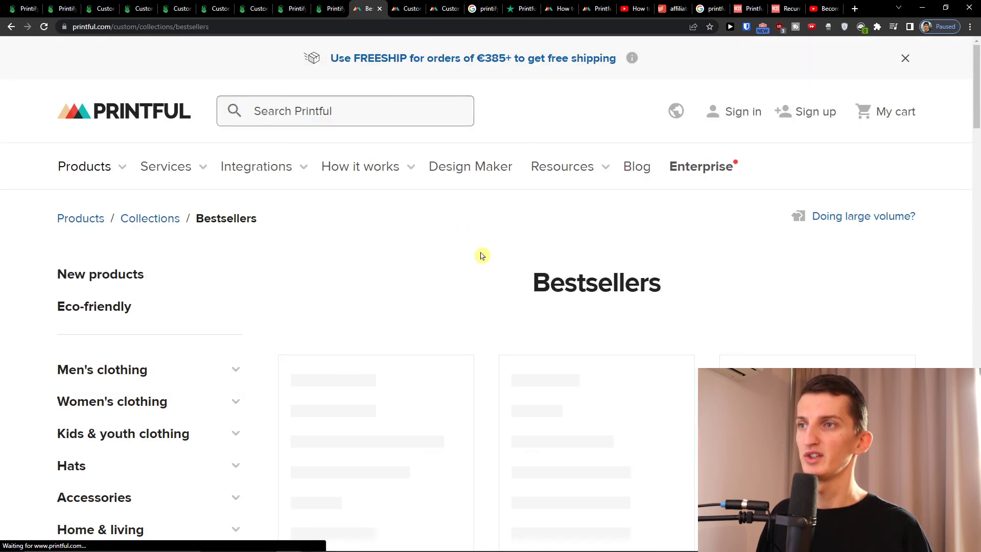
pyautogui.scroll(-3, 482, 253)
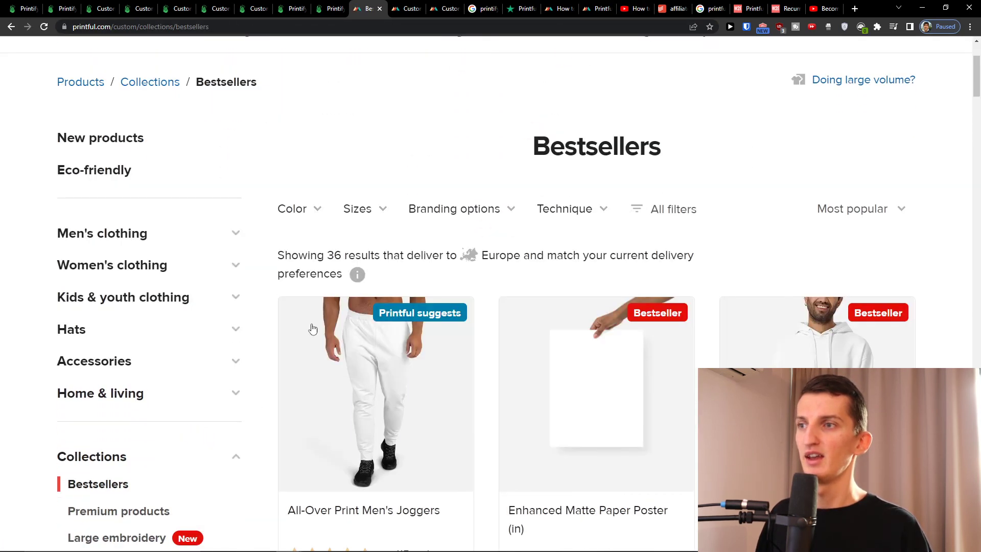
pyautogui.click(632, 8)
# - Search YouTube for 'how to design laptop sleeve' videos
pyautogui.click(411, 51)
pyautogui.hotkey('ctrl', 'a')
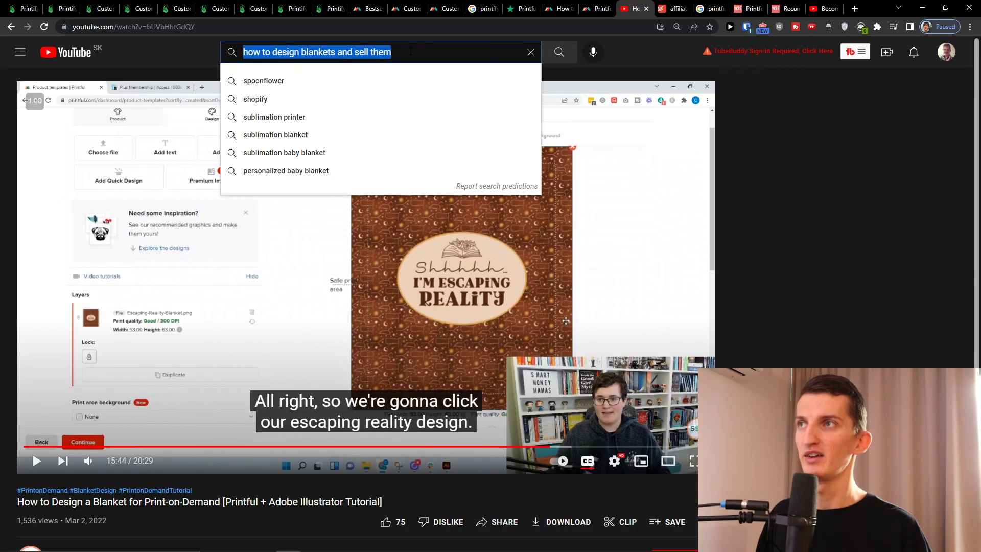
pyautogui.write('how to design laptop')
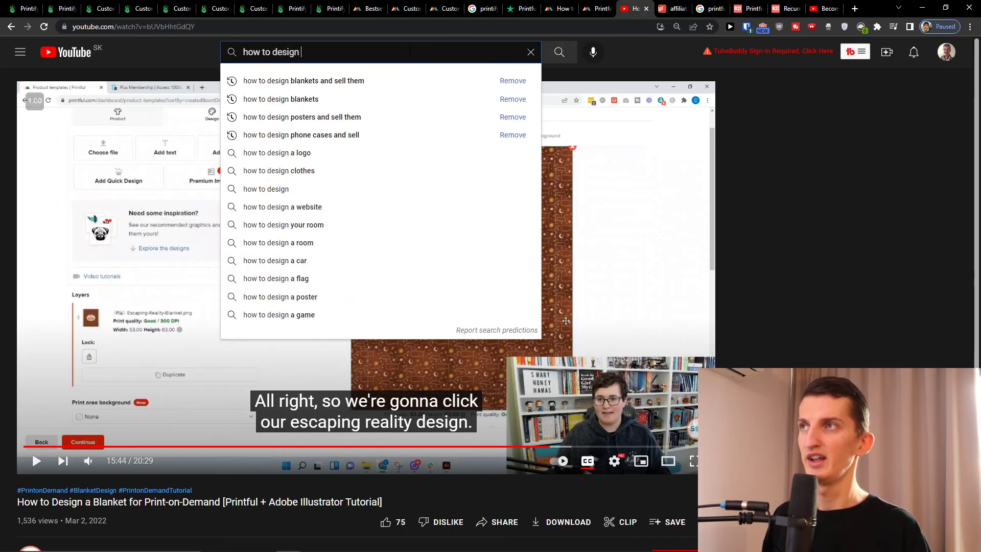
pyautogui.write(' sleev')
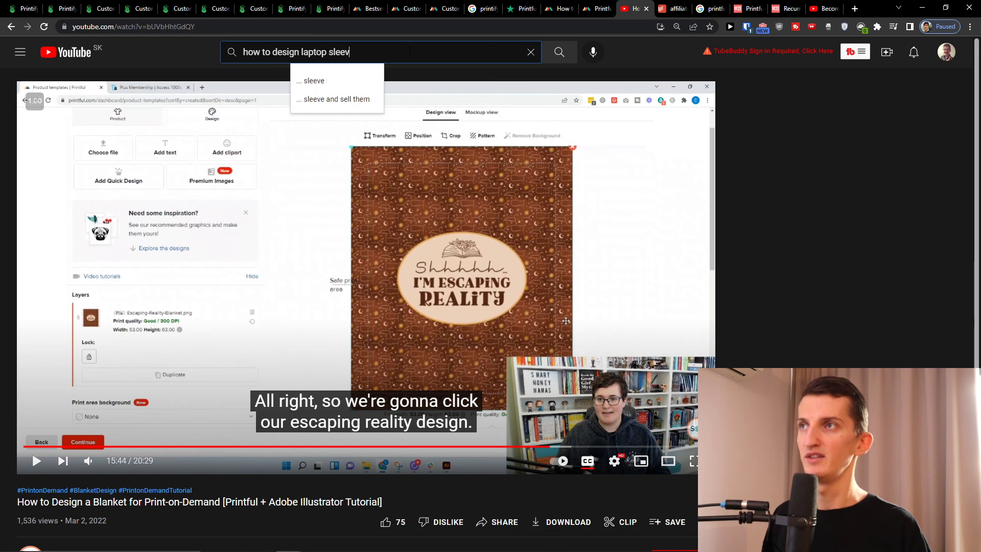
pyautogui.write('e')
pyautogui.press('Return')
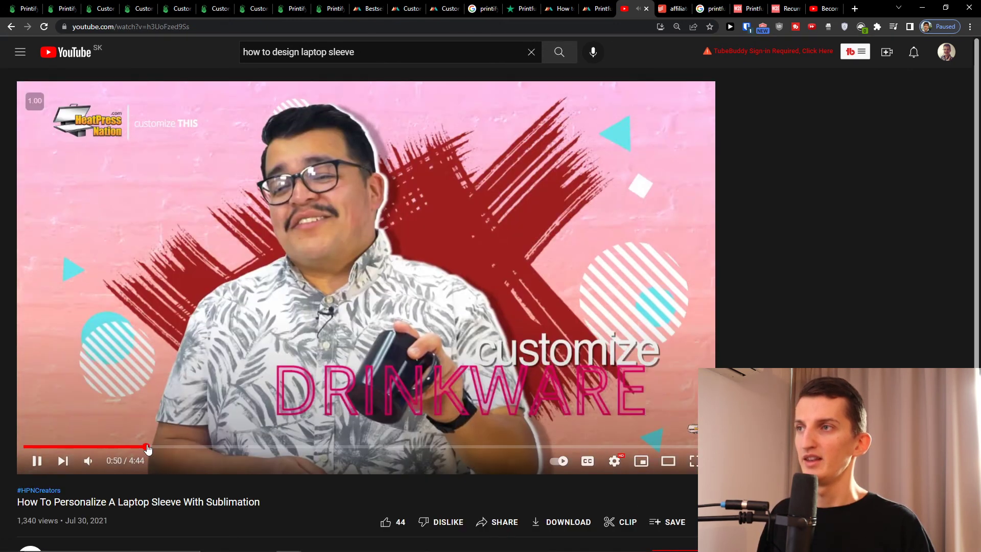
# - Skip ahead through the sublimation sleeve video to the printing part and pause it
pyautogui.click(215, 446)
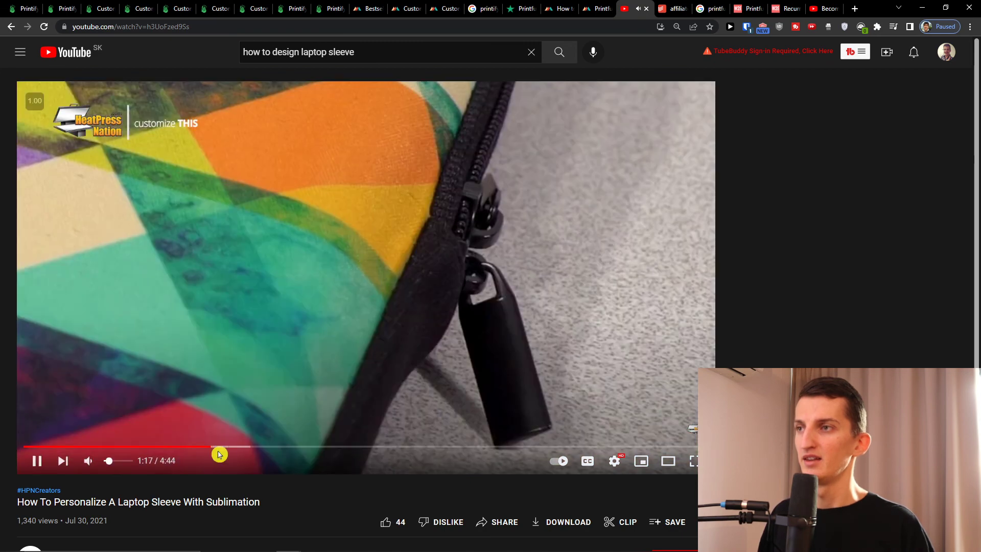
pyautogui.click(241, 446)
pyautogui.click(296, 446)
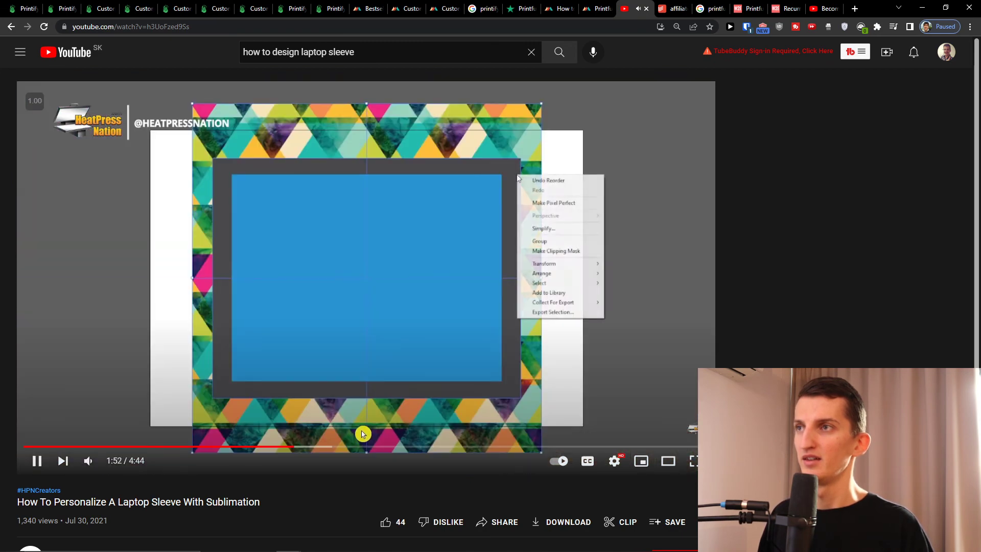
pyautogui.click(319, 446)
pyautogui.click(430, 446)
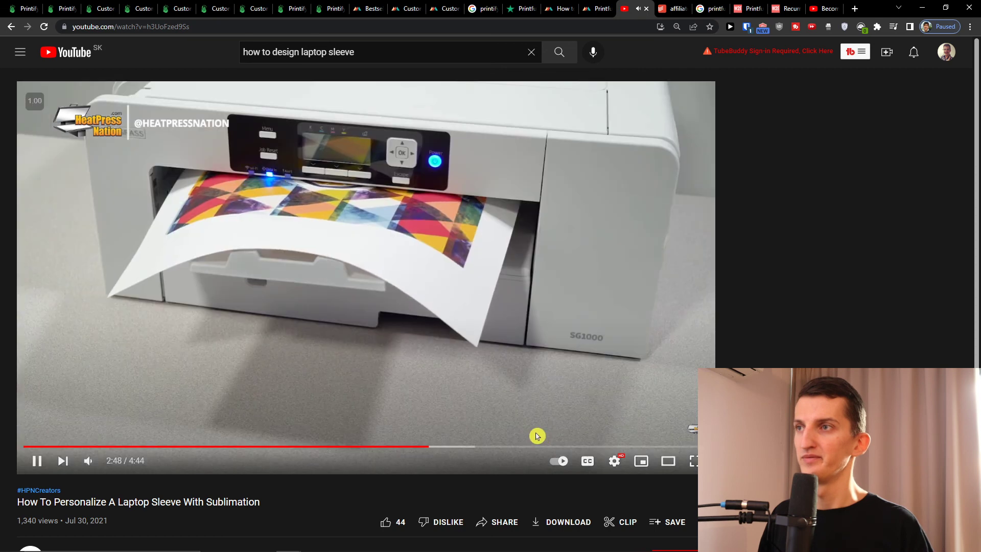
pyautogui.click(537, 436)
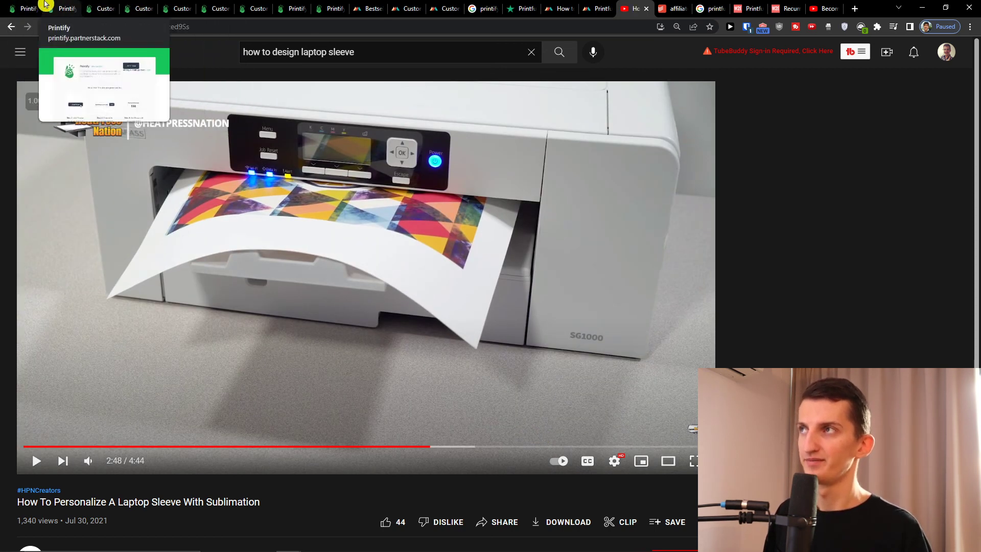
pyautogui.click(29, 9)
# - Move through the Printify and custom underwear tabs to Printful's Custom trucker hats page
pyautogui.click(67, 9)
pyautogui.click(405, 8)
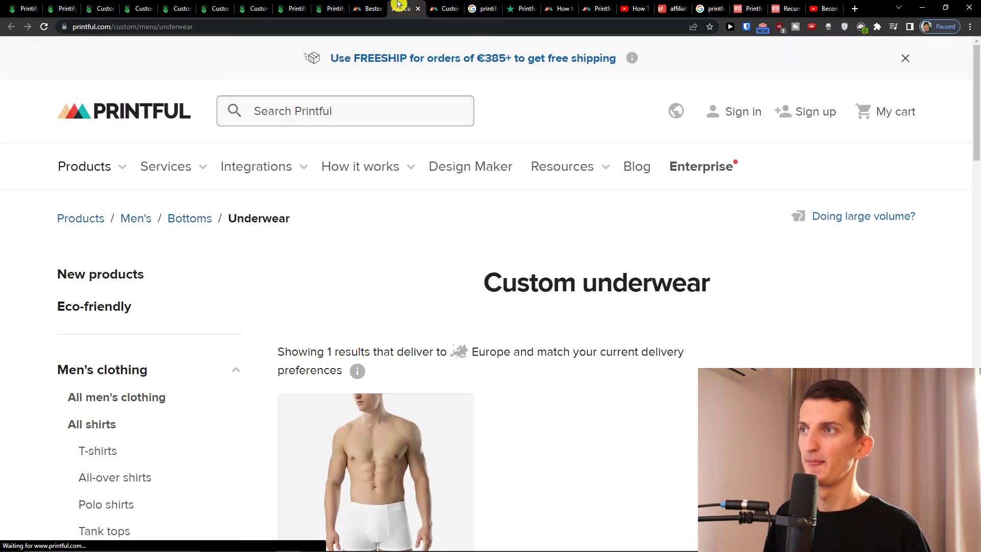
pyautogui.scroll(-2, 460, 230)
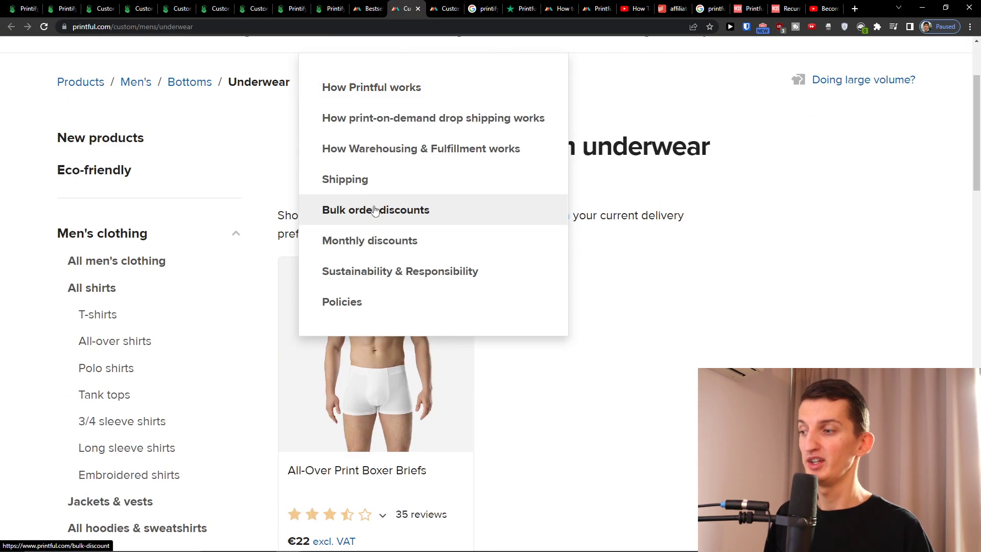
pyautogui.scroll(-3, 573, 256)
pyautogui.scroll(3, 572, 256)
pyautogui.click(443, 9)
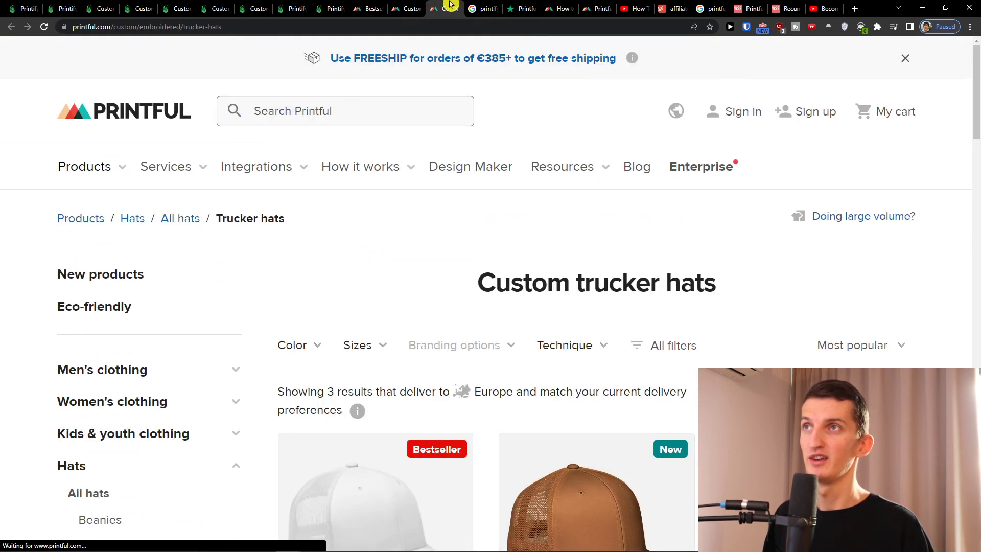
pyautogui.scroll(-2, 780, 300)
pyautogui.scroll(-4, 780, 301)
pyautogui.scroll(-2, 779, 301)
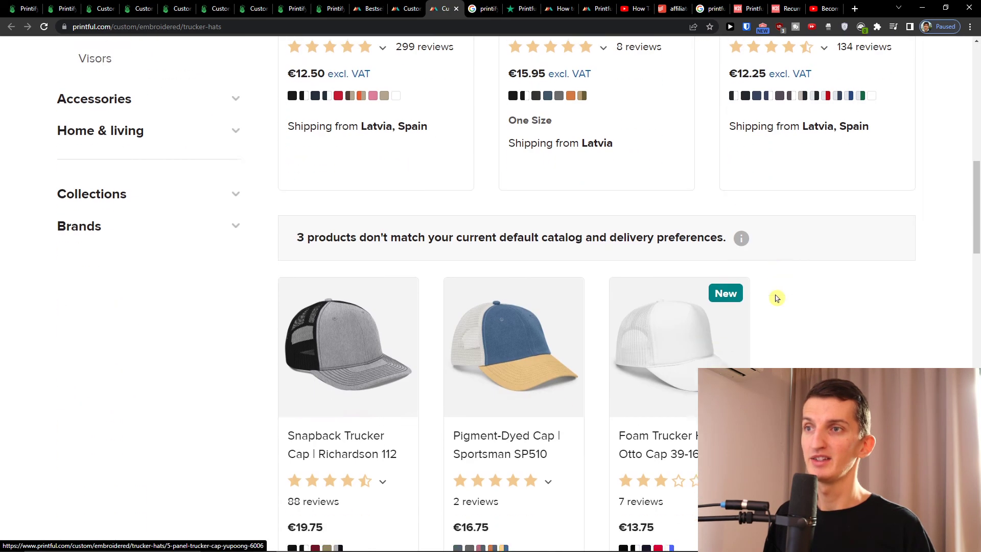
pyautogui.scroll(1, 779, 300)
pyautogui.scroll(2, 776, 298)
pyautogui.scroll(1, 776, 298)
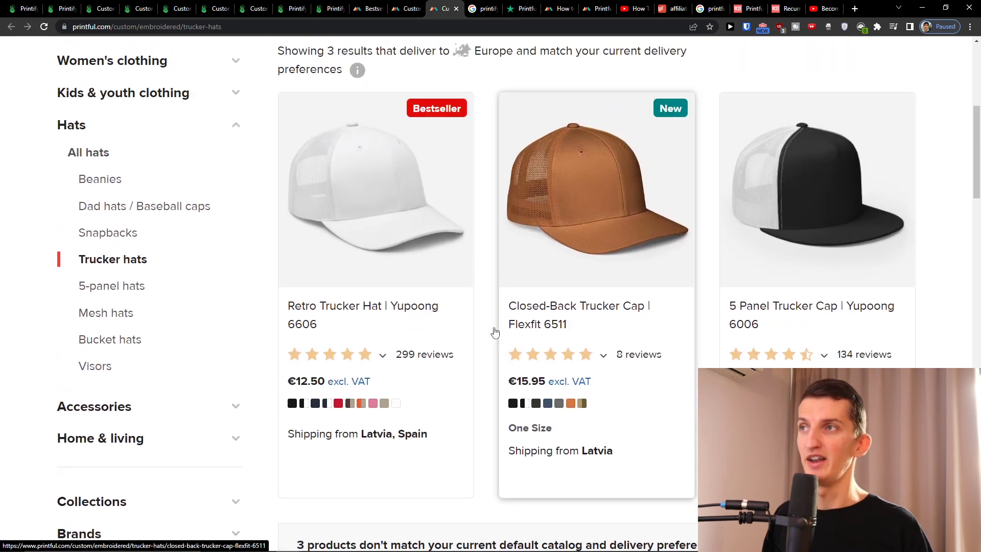